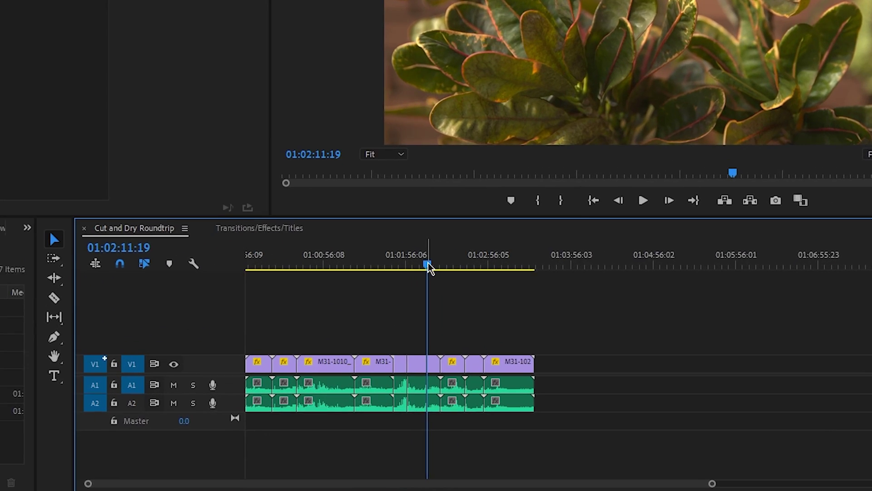
# - Export the sequence as Final Cut Pro XML 'Cut and Dry Roundtrip_1.xml' in the Edit folder
pyautogui.moveTo(429, 268); pyautogui.dragTo(427, 265)
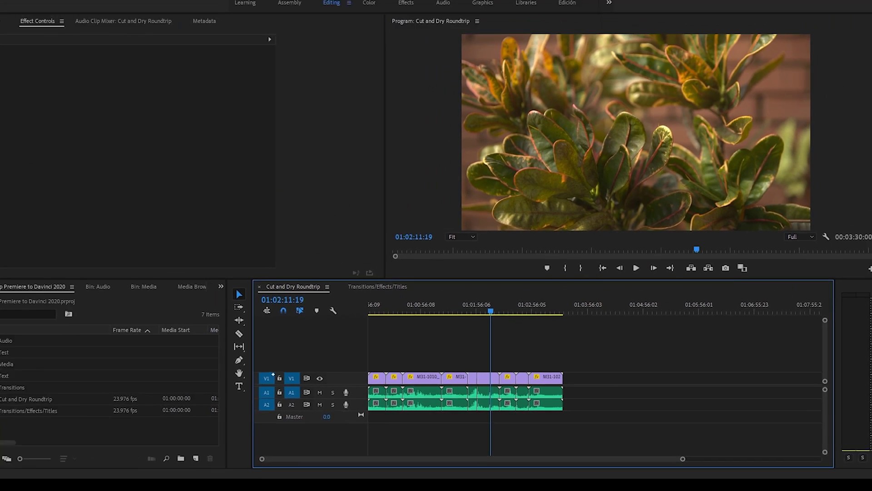
pyautogui.click(9, 9)
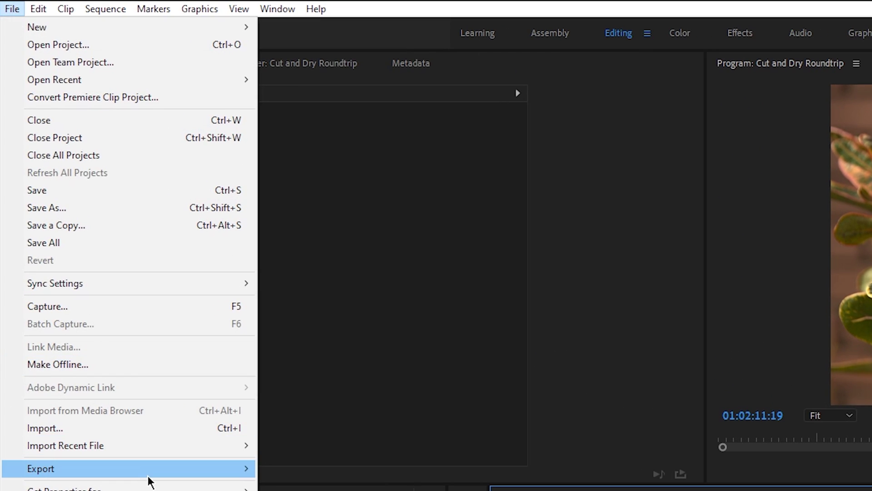
pyautogui.moveTo(148, 475)
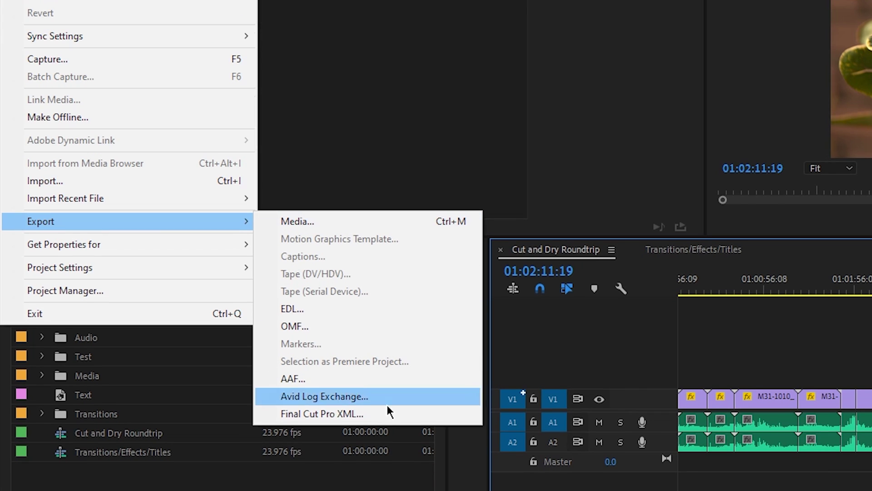
pyautogui.click(398, 414)
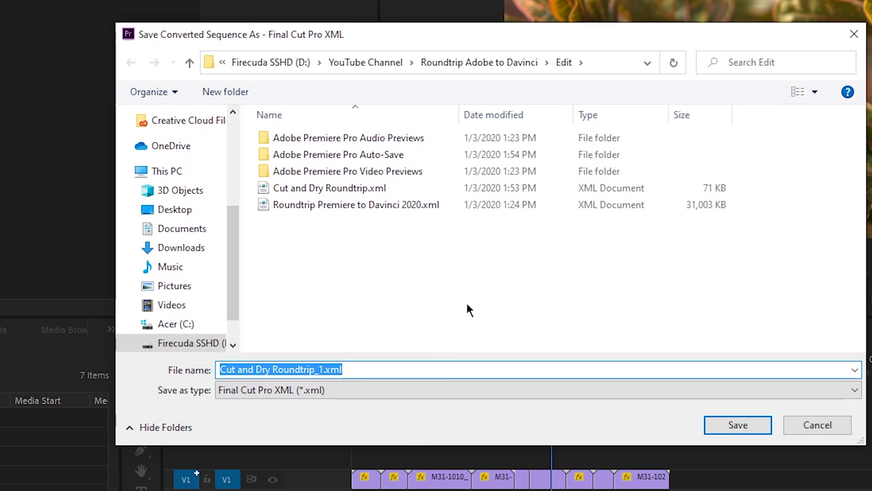
pyautogui.click(589, 297)
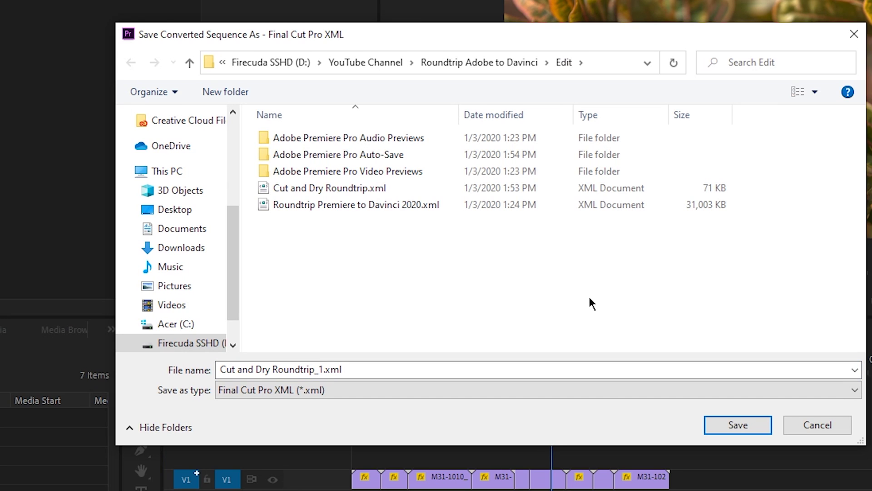
pyautogui.click(753, 426)
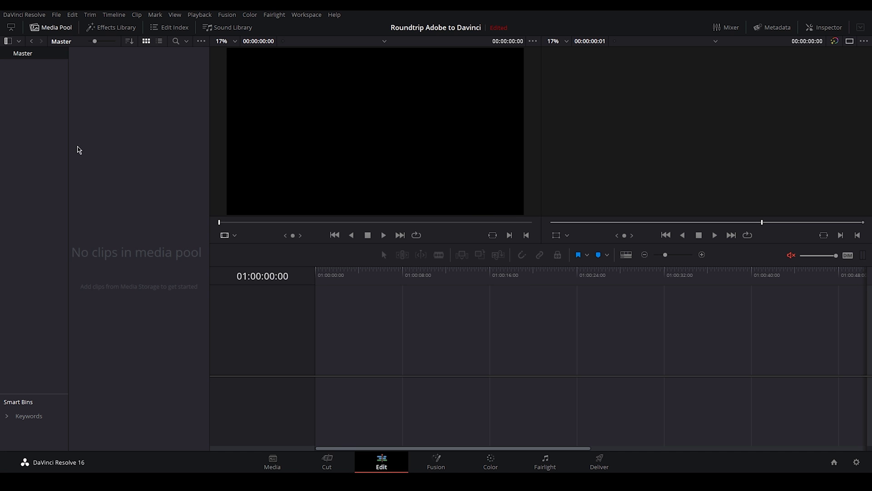
# - Add a new bin named Roundtrip under Master and open it
pyautogui.rightClick(24, 55)
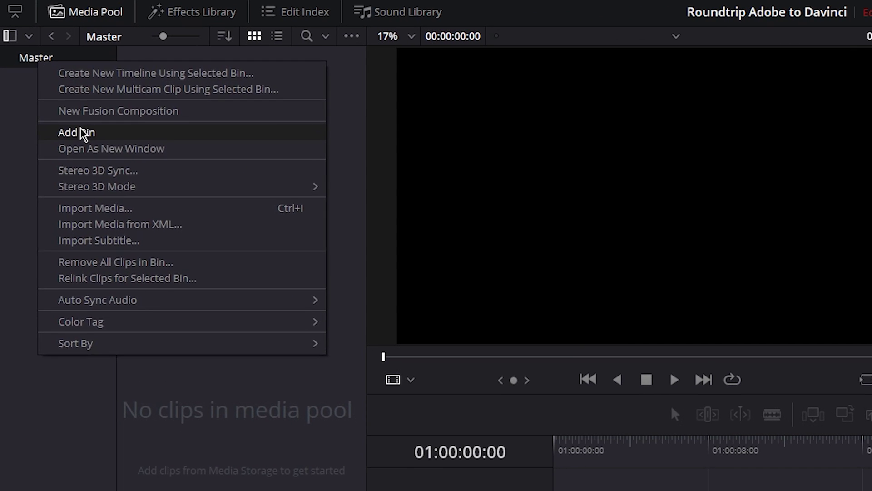
pyautogui.click(80, 131)
pyautogui.write('Roundtrip')
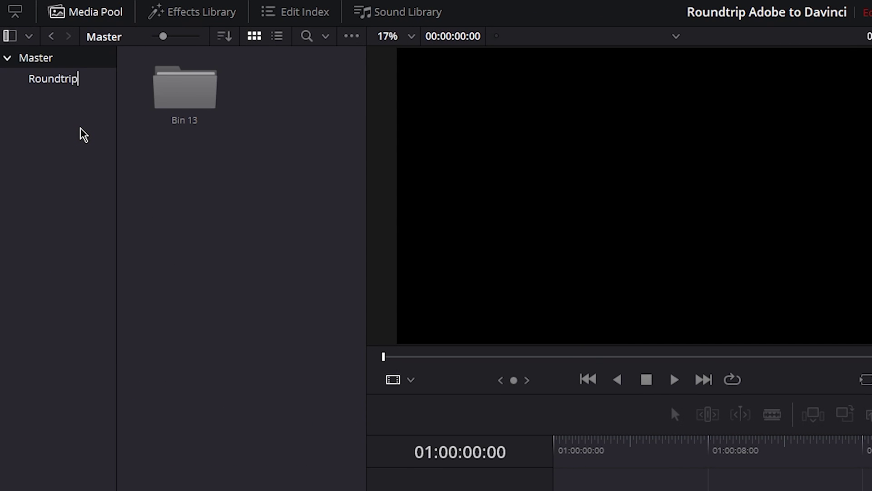
pyautogui.press('Return')
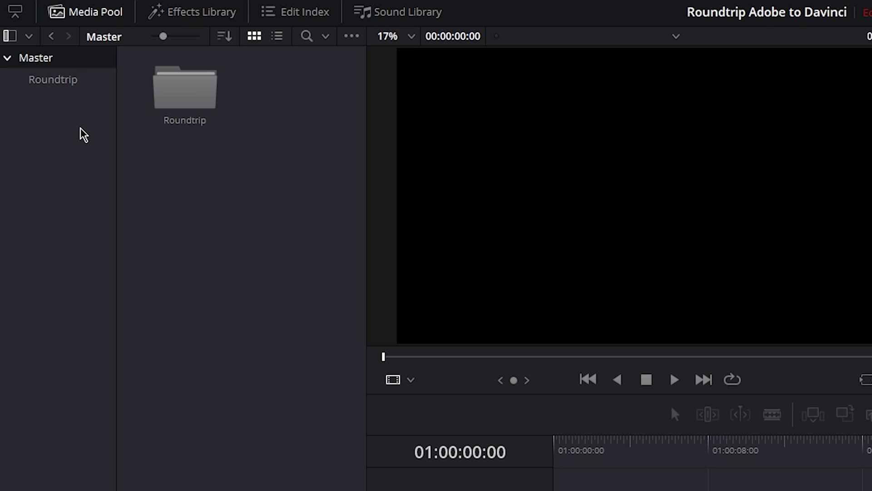
pyautogui.click(69, 83)
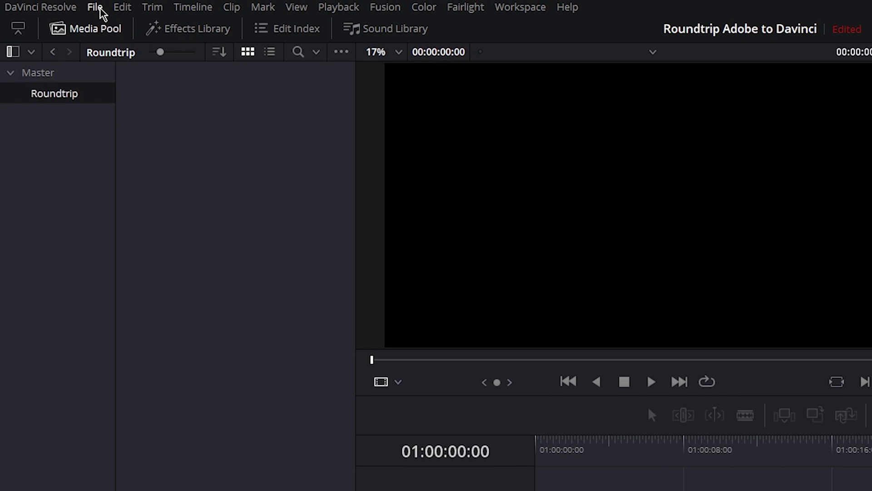
# - Import the timeline from 'Cut and Dry Roundtrip.xml' via Import AAF, EDL, XML
pyautogui.click(100, 10)
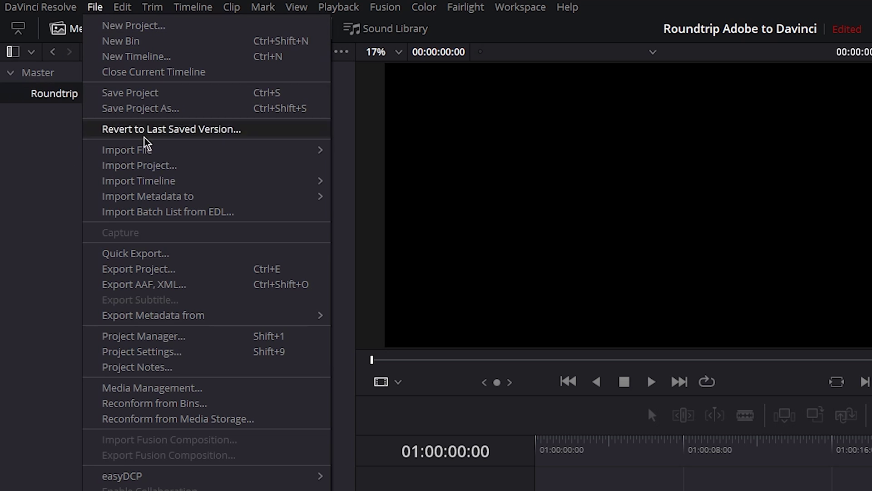
pyautogui.moveTo(168, 184)
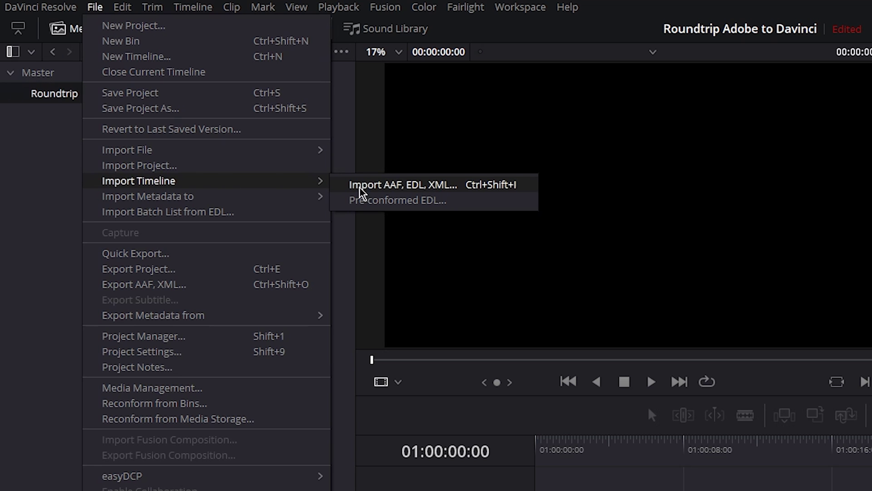
pyautogui.click(413, 191)
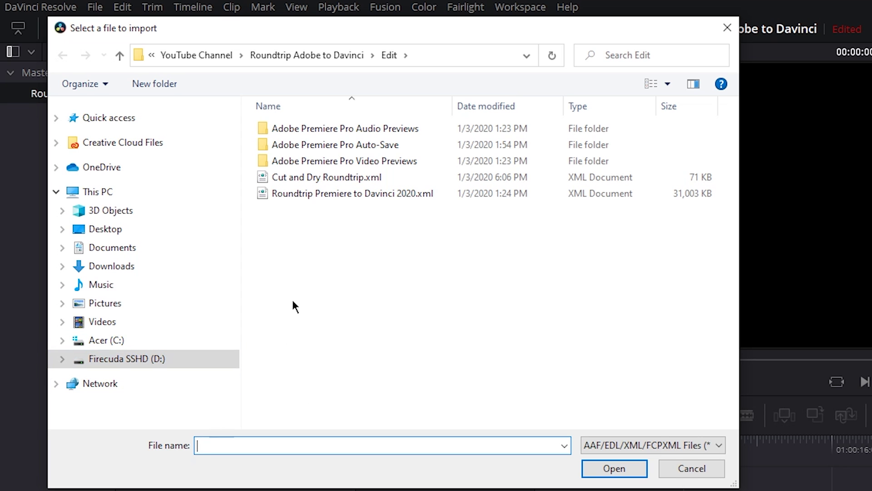
pyautogui.click(315, 177)
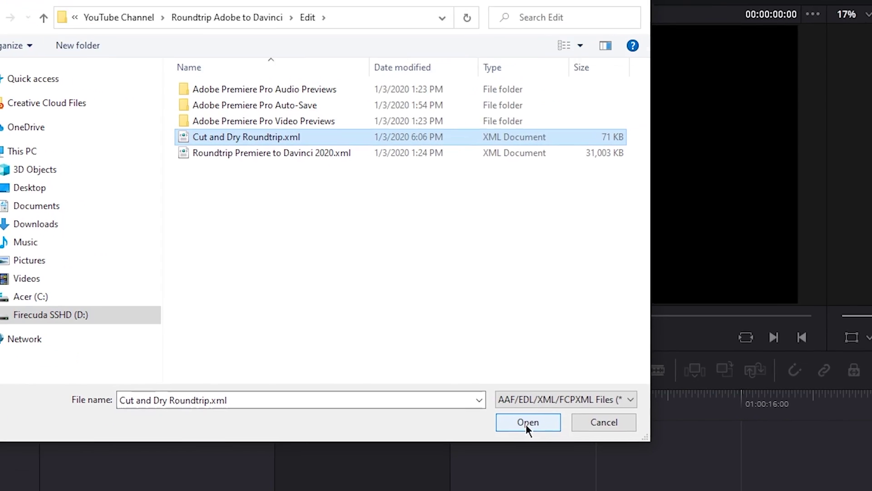
pyautogui.click(612, 468)
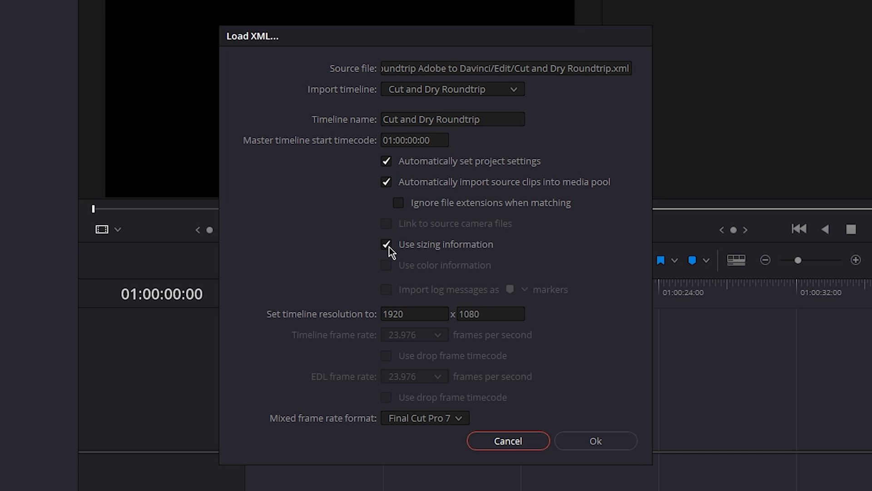
# - Import the Cut and Dry Roundtrip timeline with Use sizing information turned off
pyautogui.press('Tab')
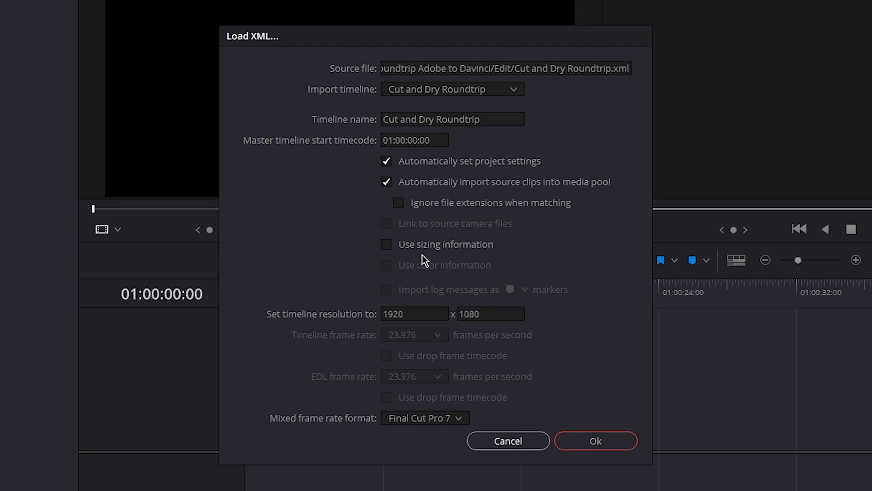
pyautogui.click(612, 444)
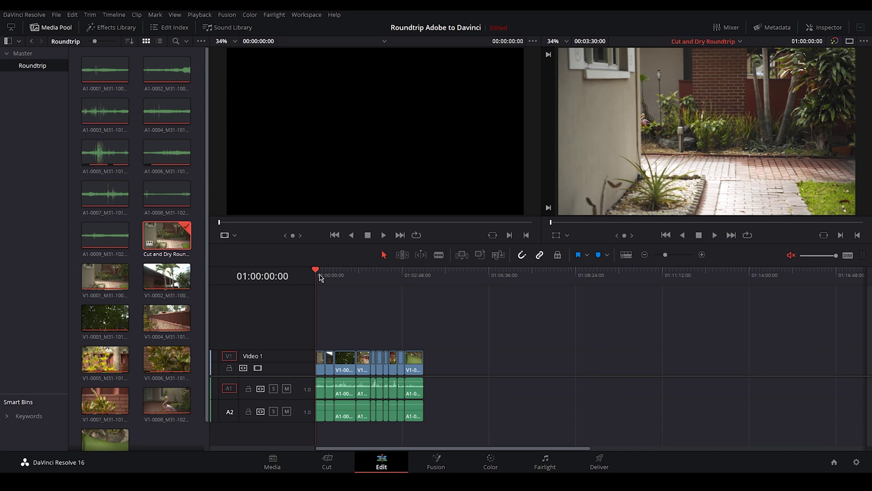
# - Review the imported timeline's clips and their grades on the Color page, then go to Deliver
pyautogui.moveTo(319, 276); pyautogui.dragTo(384, 277)
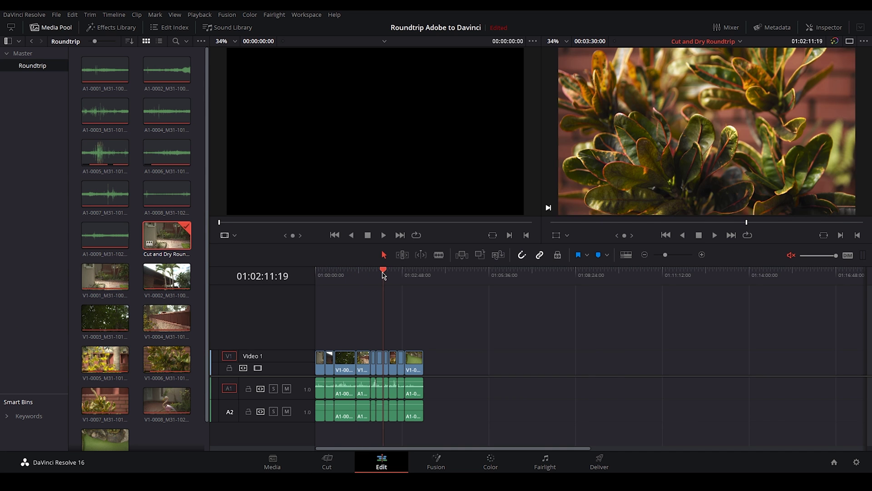
pyautogui.click(490, 461)
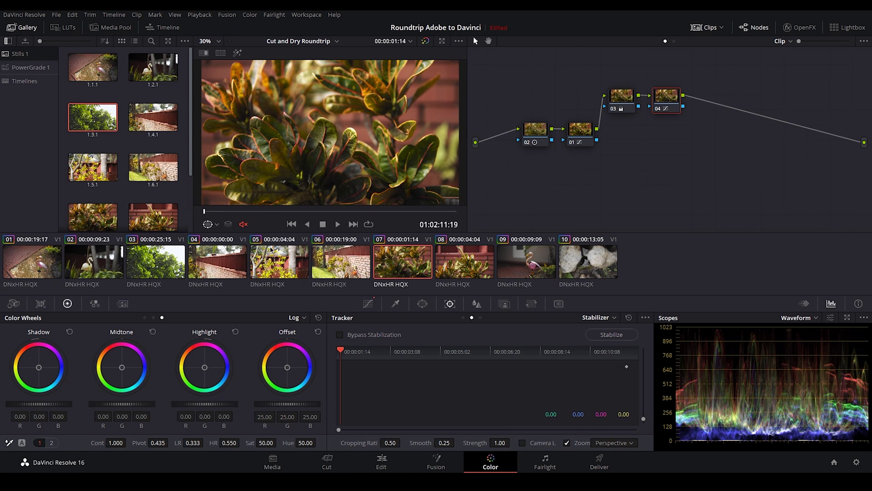
pyautogui.click(122, 144)
pyautogui.click(600, 462)
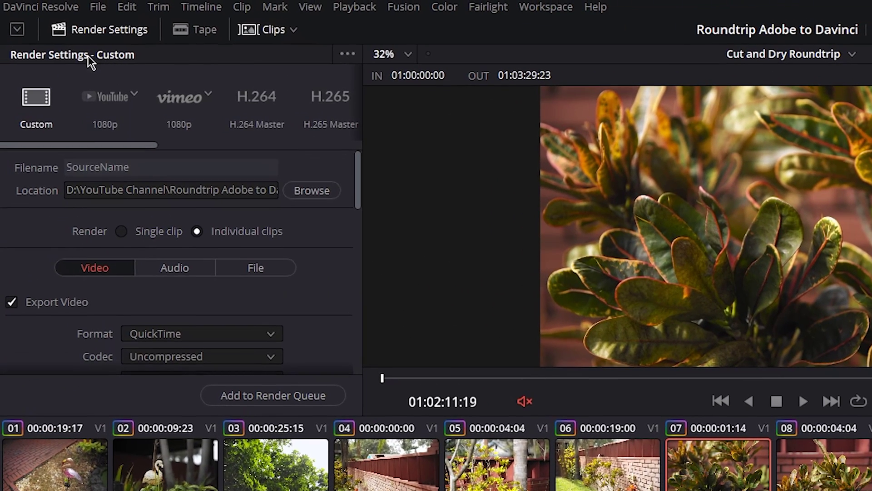
# - Choose the Premiere XML render preset with output to the Media > CC Rountrip folder
pyautogui.moveTo(32, 145); pyautogui.dragTo(177, 145)
pyautogui.click(225, 97)
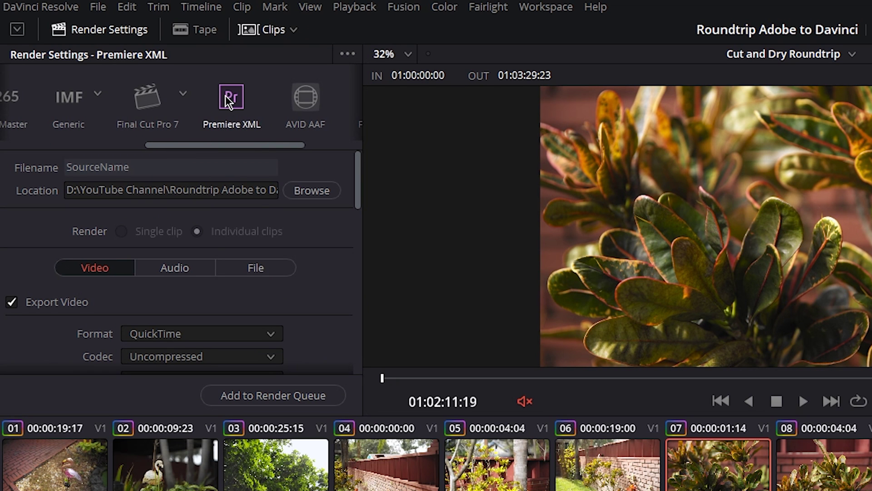
pyautogui.click(306, 190)
pyautogui.click(330, 58)
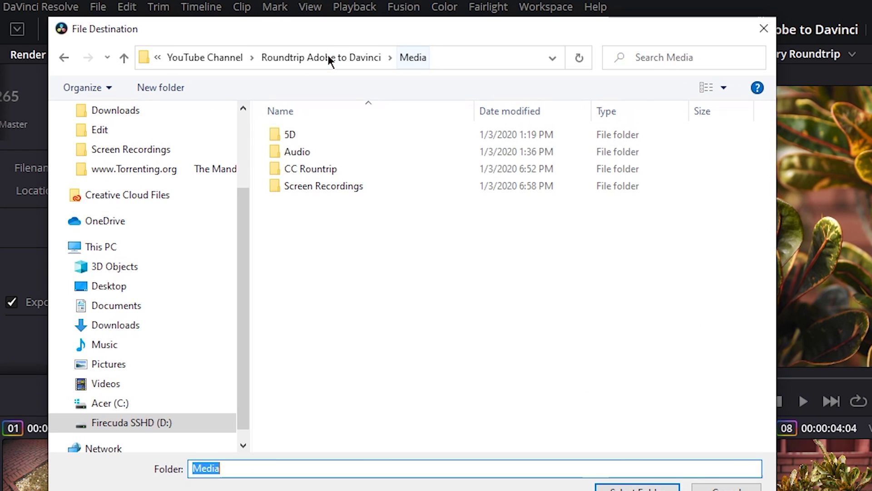
pyautogui.click(329, 167)
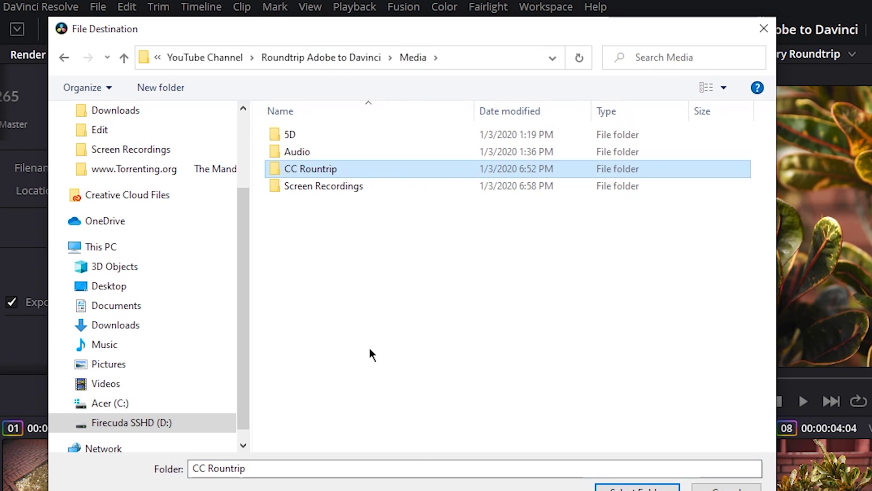
pyautogui.click(637, 486)
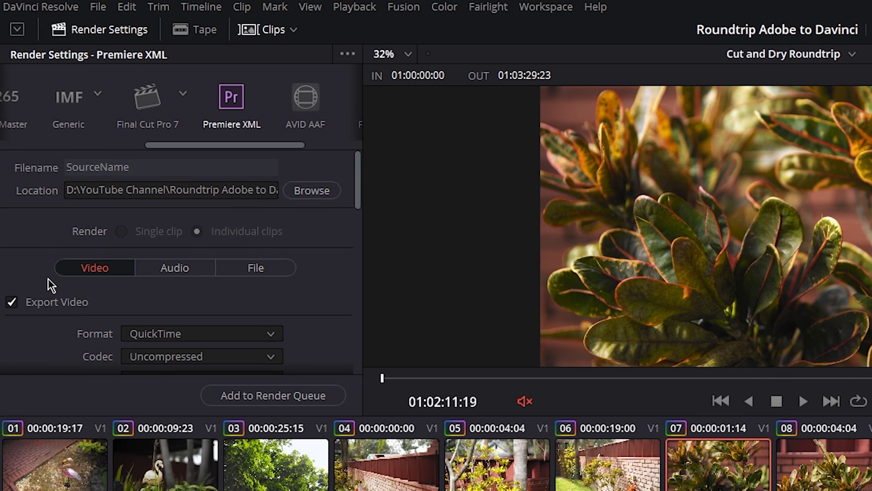
pyautogui.scroll(-2, 48, 279)
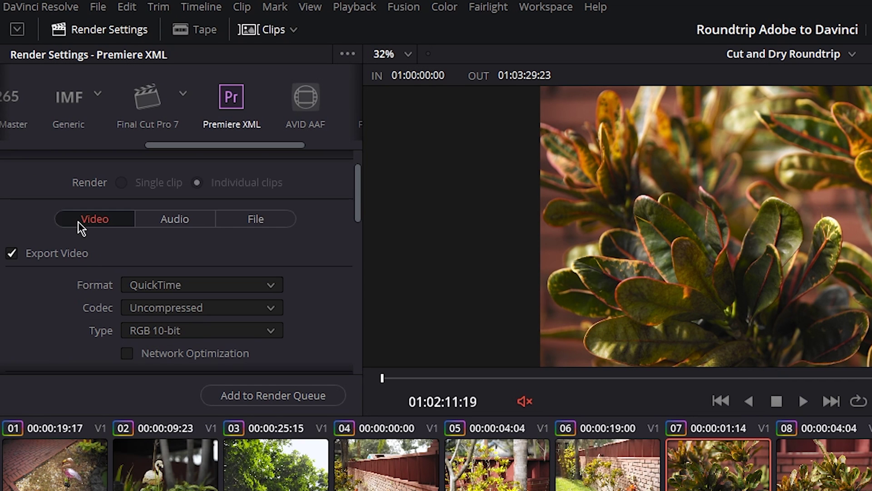
# - Set the render format to MXF OP-Atom with the DNxHR HQX 10-bit codec
pyautogui.scroll(-2, 77, 296)
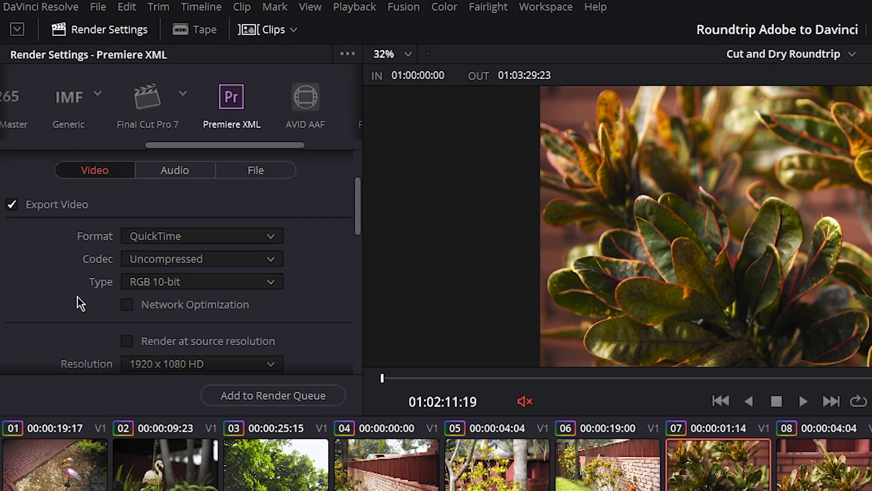
pyautogui.click(143, 236)
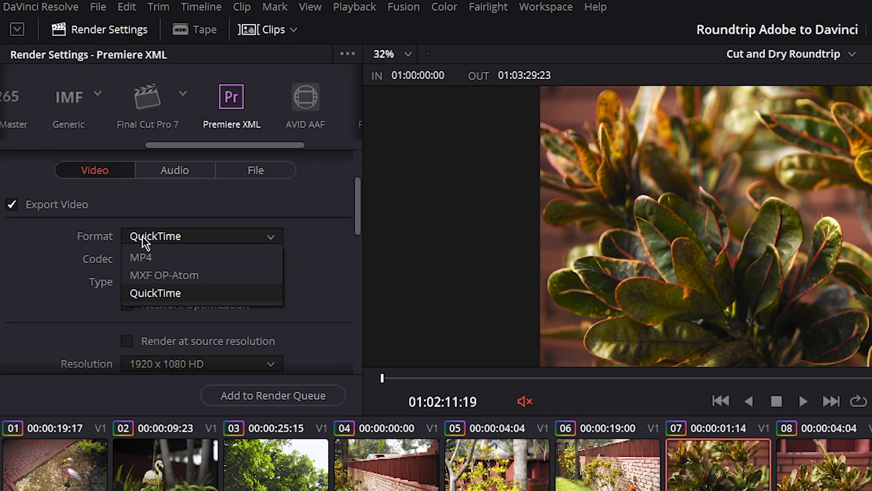
pyautogui.click(145, 274)
pyautogui.click(147, 261)
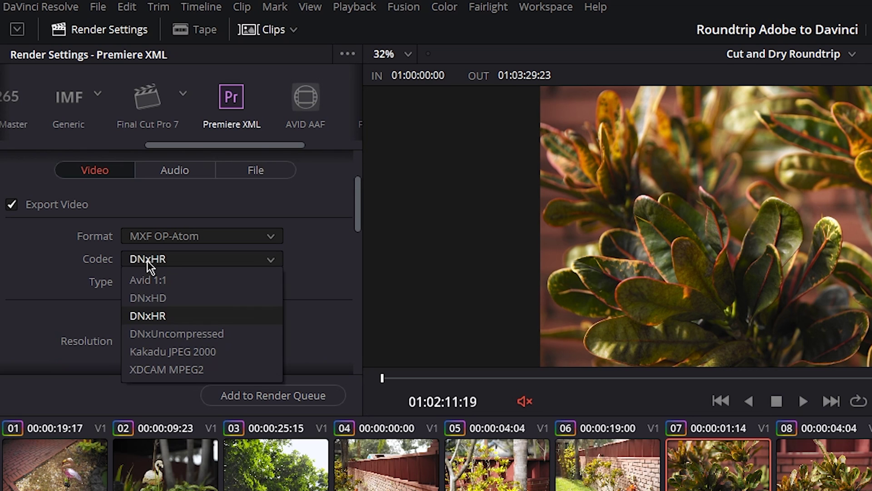
pyautogui.click(167, 317)
pyautogui.click(157, 283)
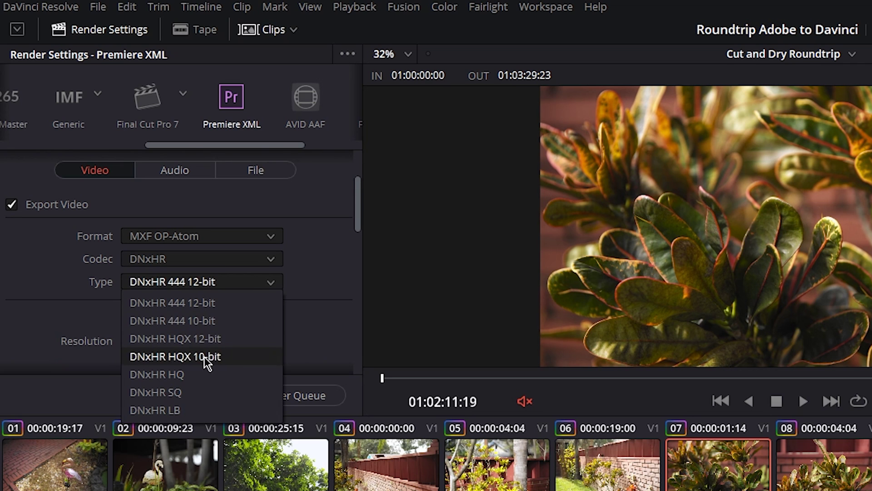
pyautogui.click(162, 356)
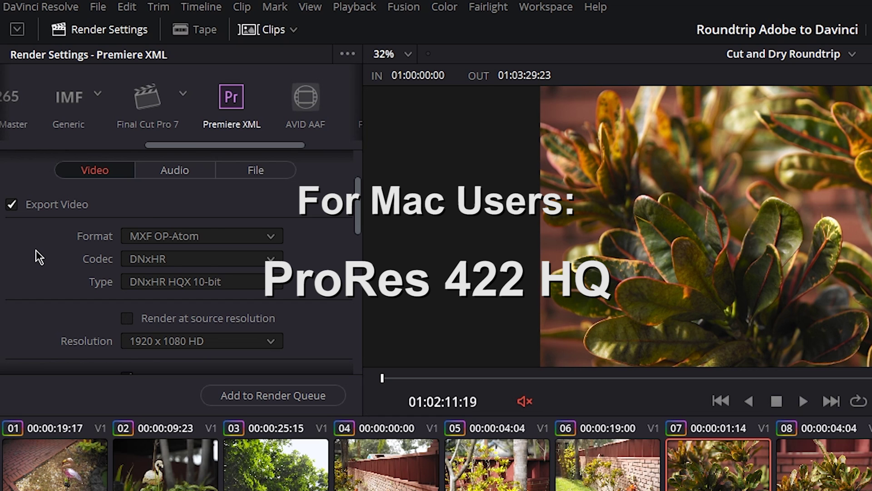
# - Enable Render at source resolution and Force debayer to highest quality
pyautogui.scroll(-2, 36, 251)
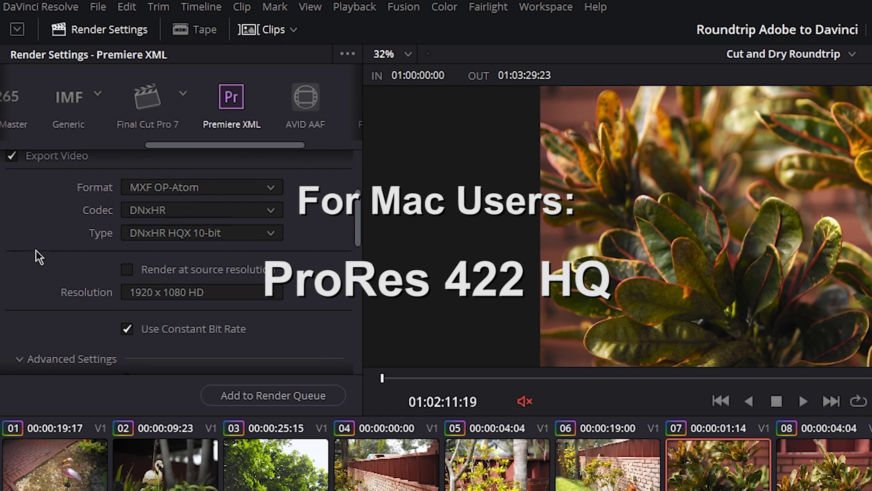
pyautogui.click(127, 270)
pyautogui.scroll(-2, 155, 284)
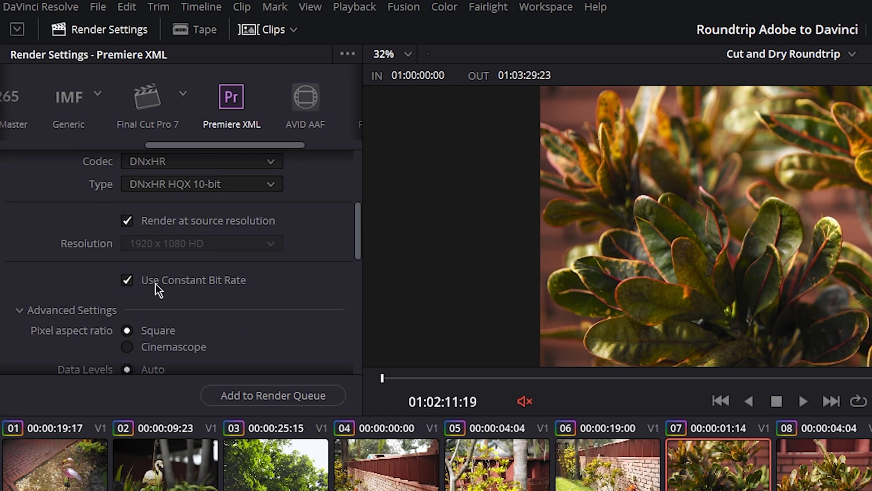
pyautogui.scroll(-2, 165, 280)
pyautogui.scroll(-2, 61, 276)
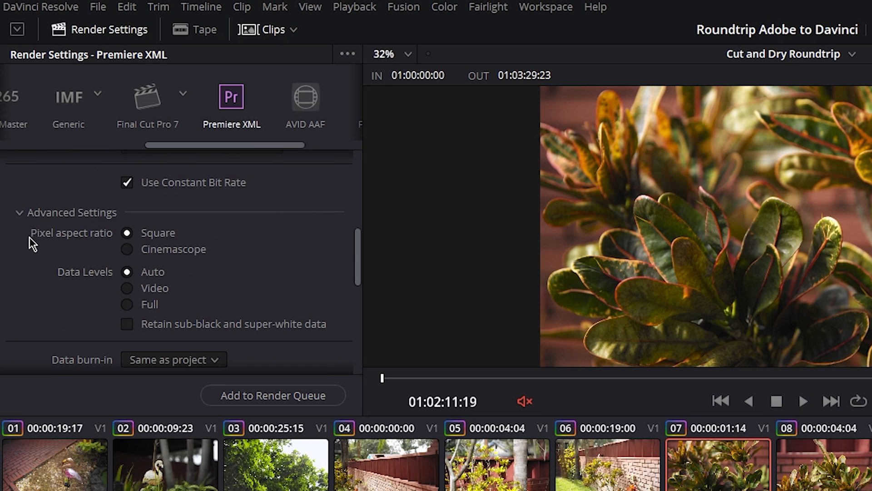
pyautogui.scroll(-12, 39, 217)
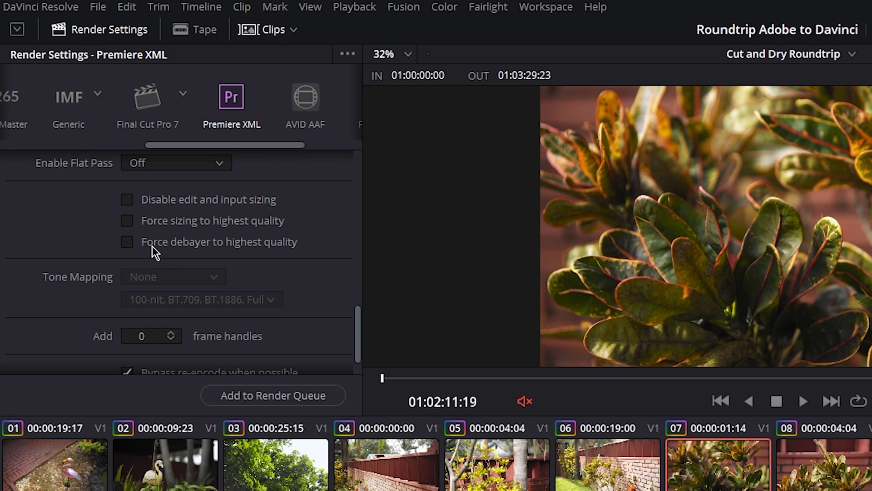
pyautogui.click(127, 242)
pyautogui.scroll(15, 42, 307)
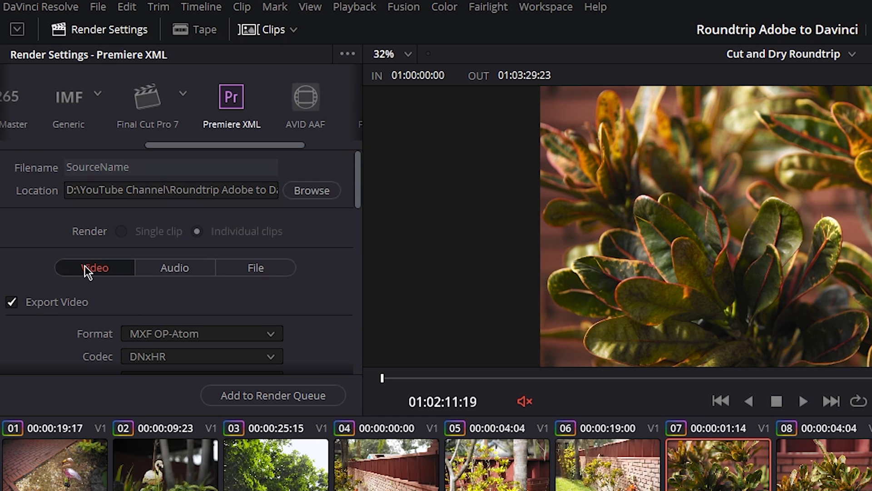
# - Turn off Export Audio in the render's Audio settings
pyautogui.click(173, 272)
pyautogui.scroll(-2, 113, 282)
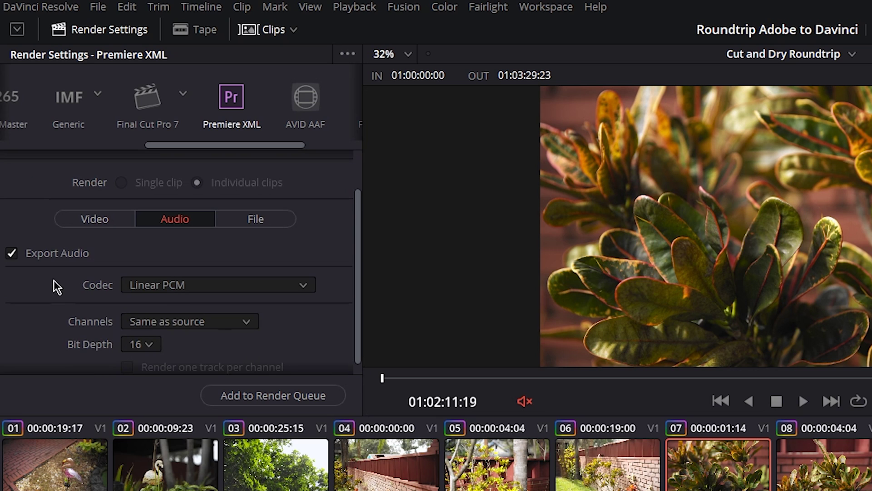
pyautogui.click(12, 253)
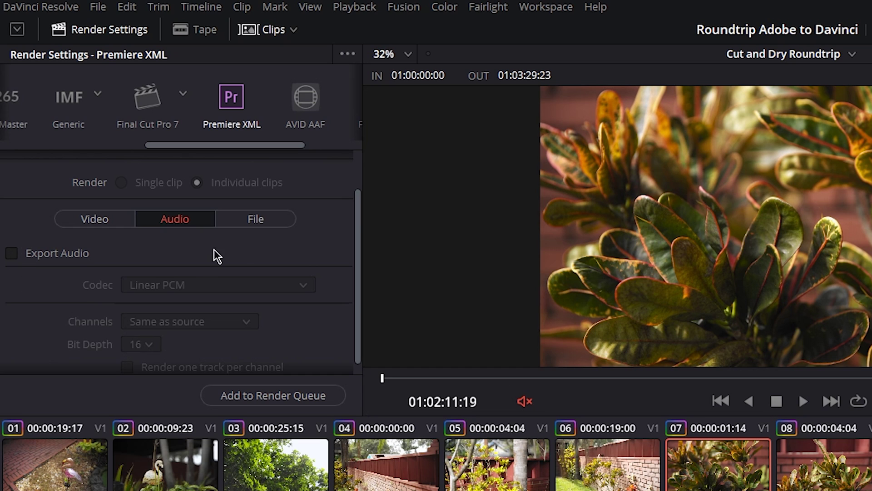
# - Review the File naming options: source name with unique filenames as prefix
pyautogui.click(251, 222)
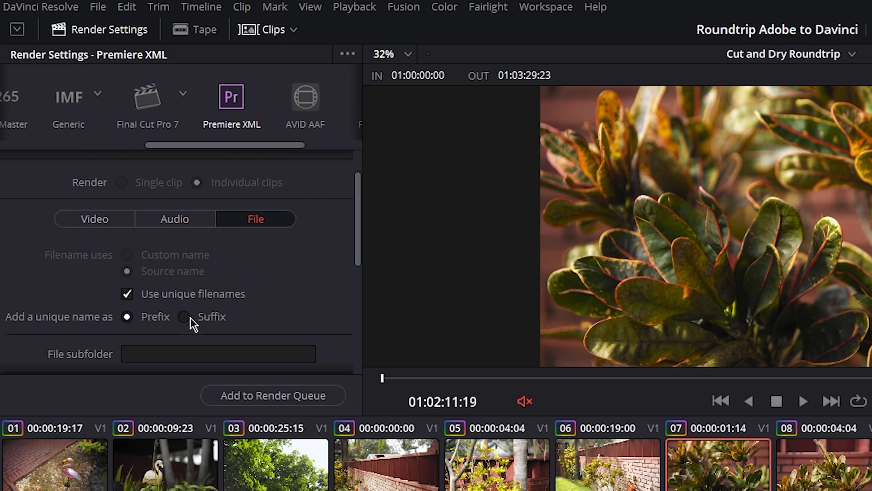
pyautogui.moveTo(357, 216); pyautogui.dragTo(360, 195)
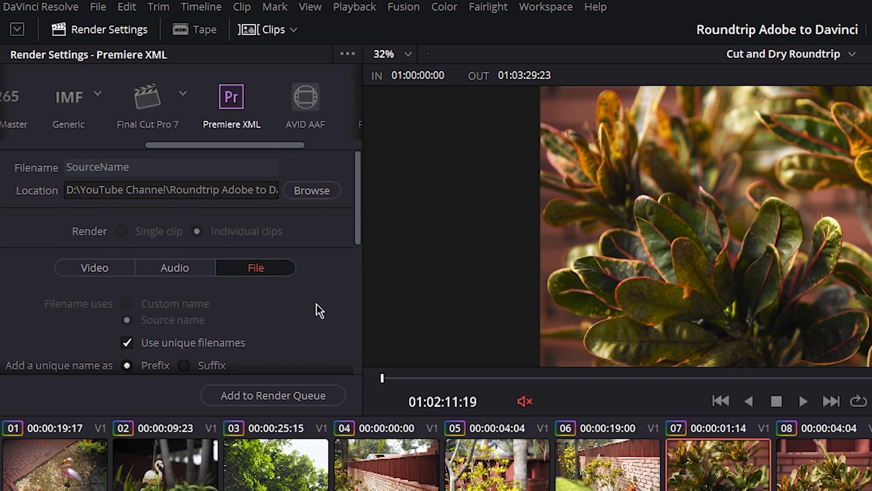
pyautogui.scroll(-2, 316, 303)
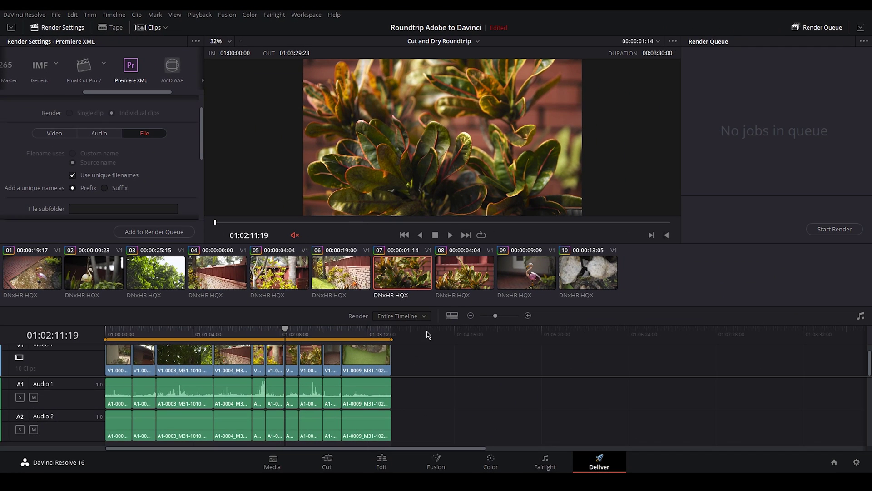
# - Queue the Entire Timeline as a render job and start rendering it
pyautogui.click(382, 317)
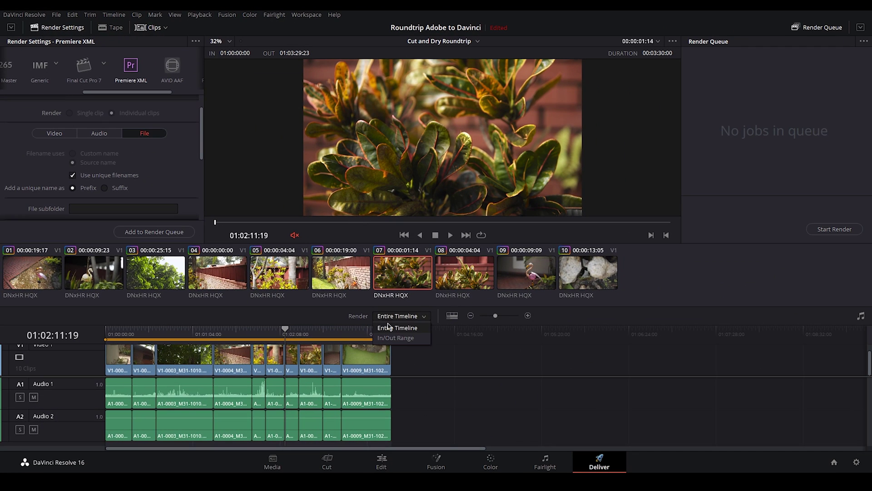
pyautogui.click(389, 327)
pyautogui.click(126, 232)
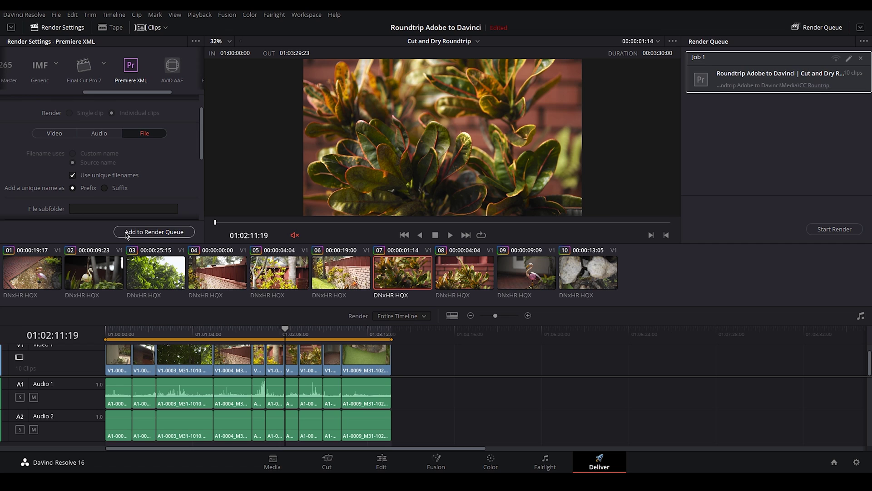
pyautogui.click(839, 233)
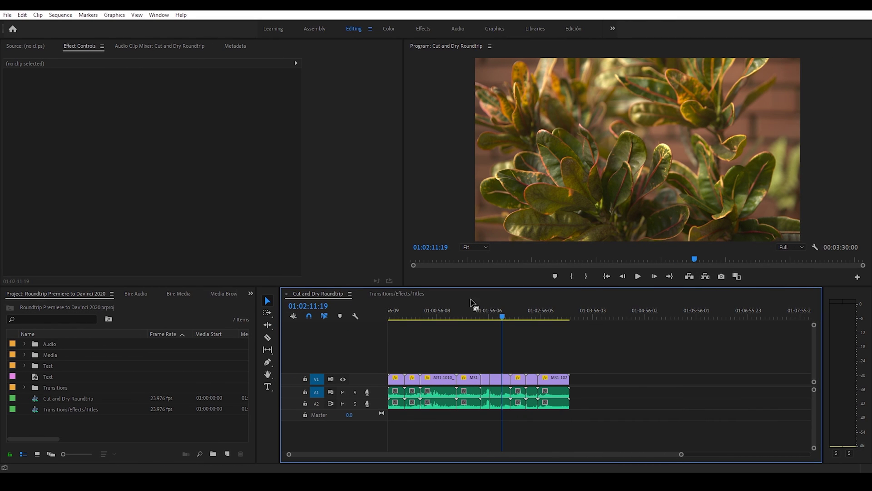
# - Create a new bin named CC Roundtrip and open it
pyautogui.click(213, 454)
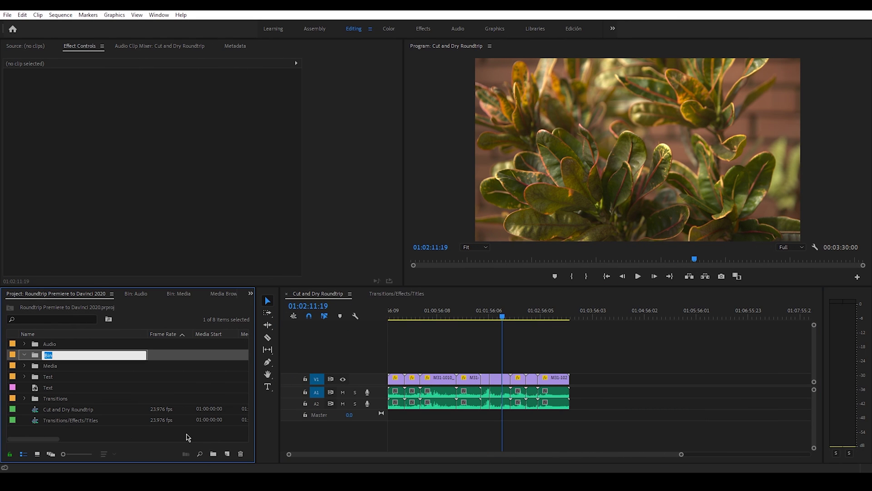
pyautogui.write('CC Roundtrip')
pyautogui.press('Return')
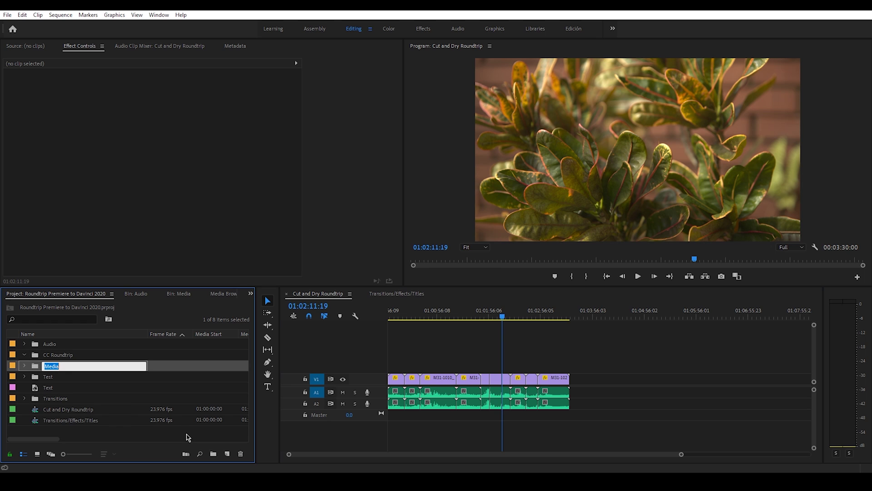
pyautogui.doubleClick(36, 359)
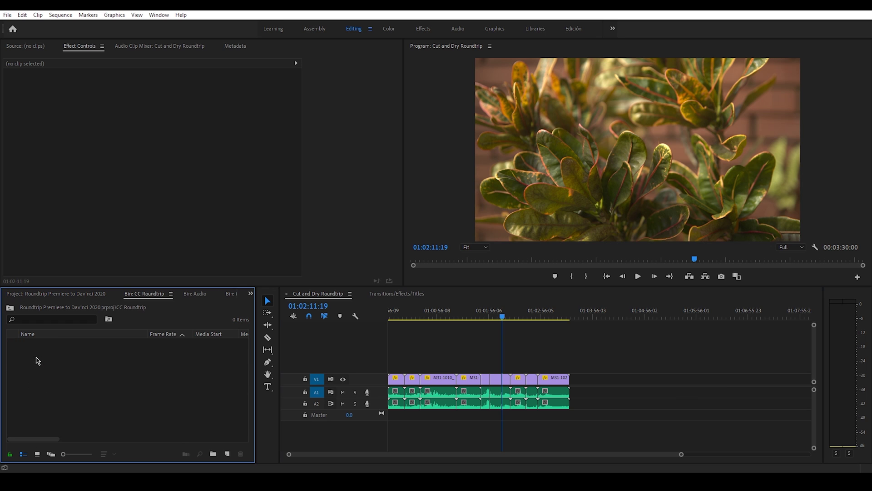
# - Import 'Cut and Dry Roundtrip.20200103184309.xml' from the CC Rountrip folder into the bin
pyautogui.doubleClick(80, 371)
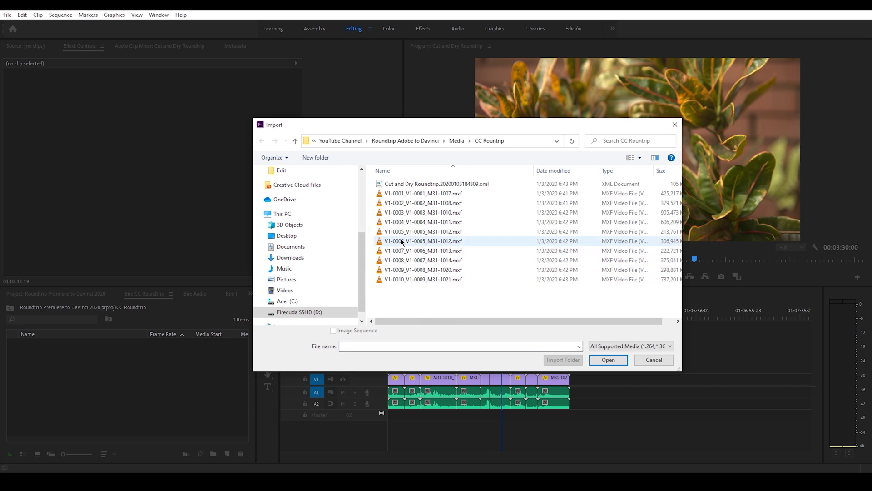
pyautogui.click(410, 184)
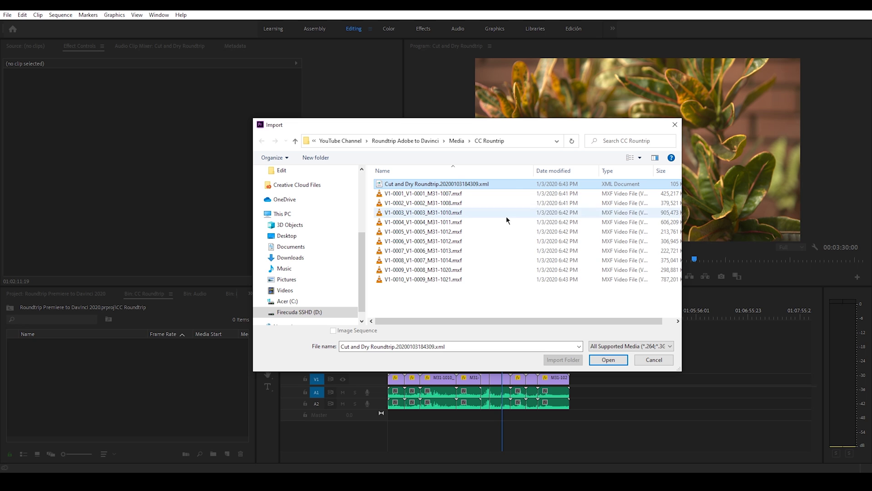
pyautogui.click(608, 359)
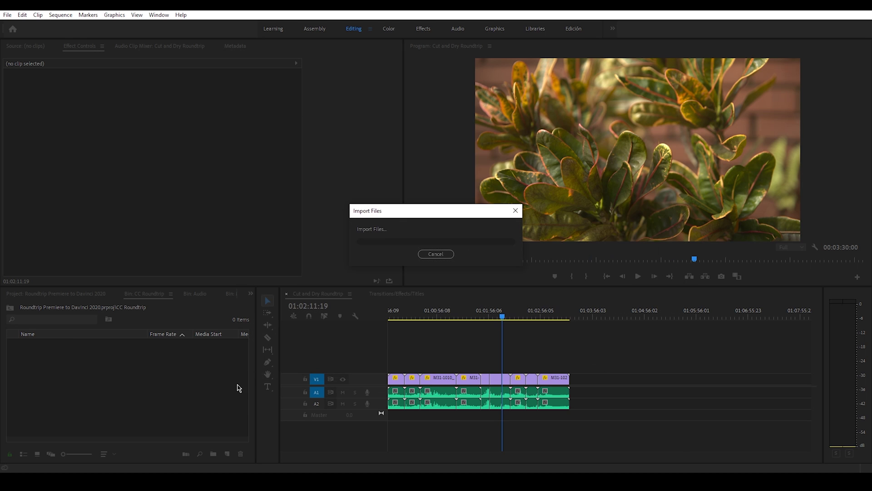
# - Open the Cut and Dry Roundtrip (Resolve) sequence and compare it against the original at 01:02:11:19
pyautogui.click(43, 358)
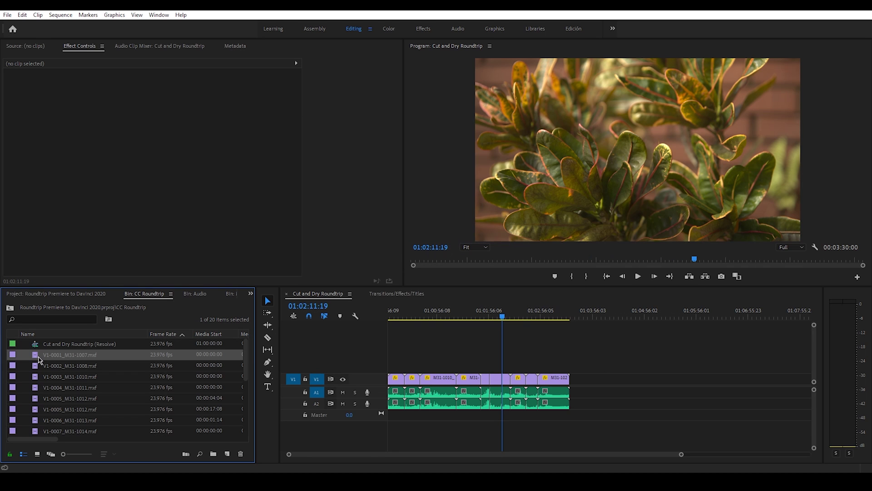
pyautogui.click(37, 346)
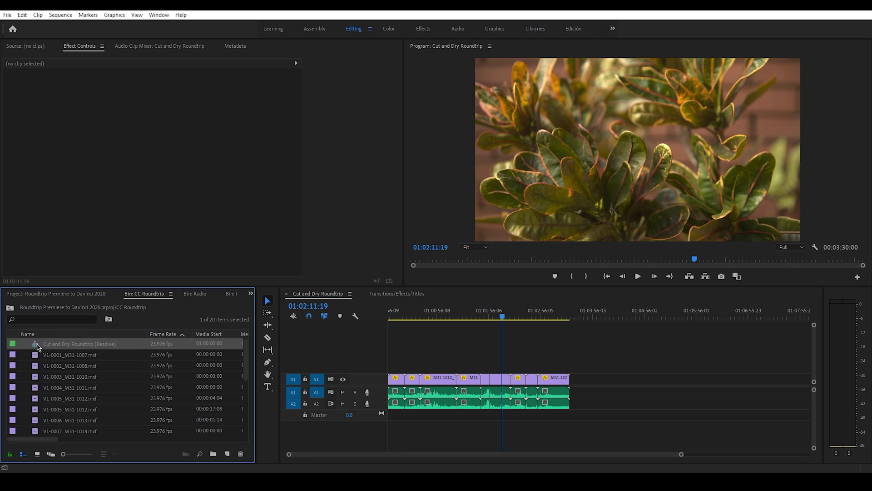
pyautogui.doubleClick(37, 347)
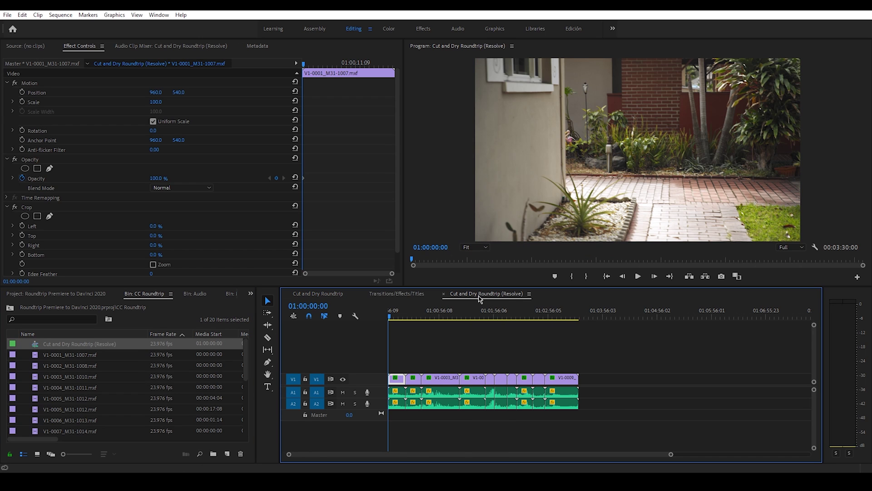
pyautogui.click(508, 318)
pyautogui.click(520, 346)
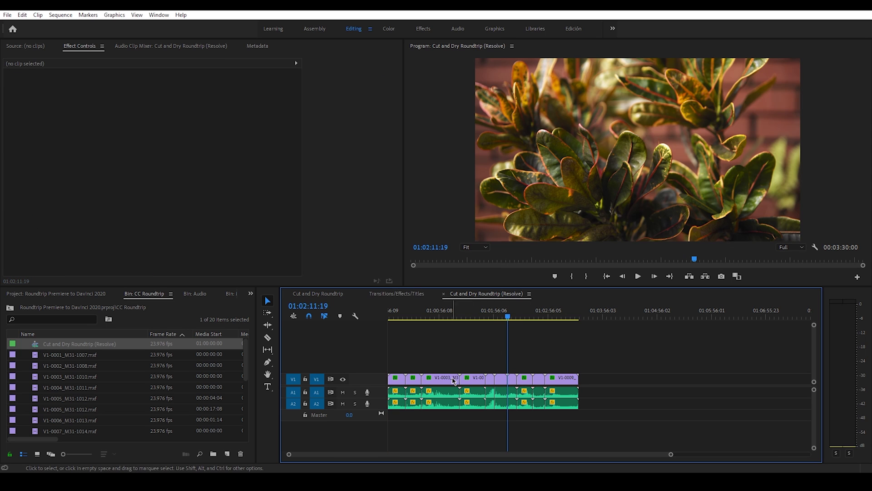
pyautogui.click(329, 299)
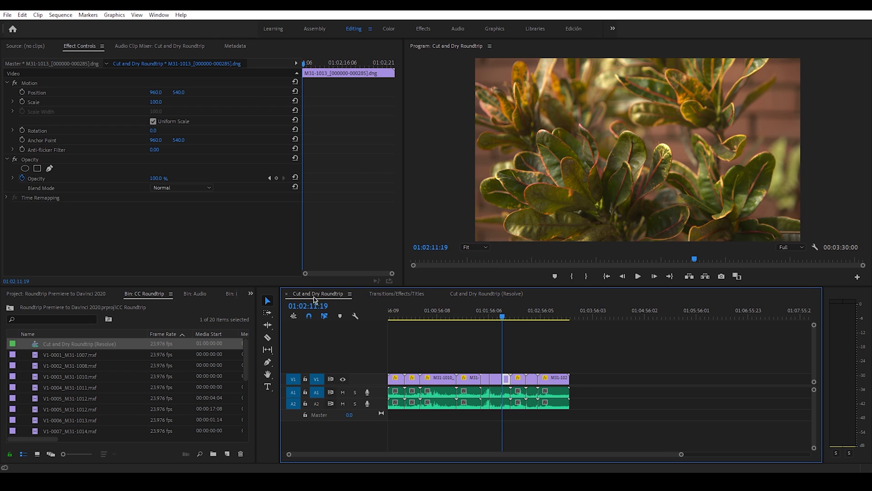
pyautogui.click(495, 295)
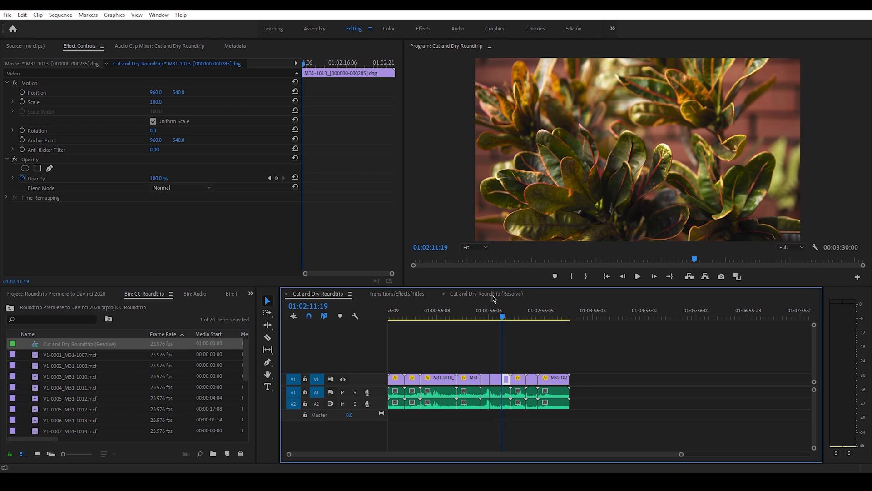
pyautogui.click(332, 299)
pyautogui.click(493, 295)
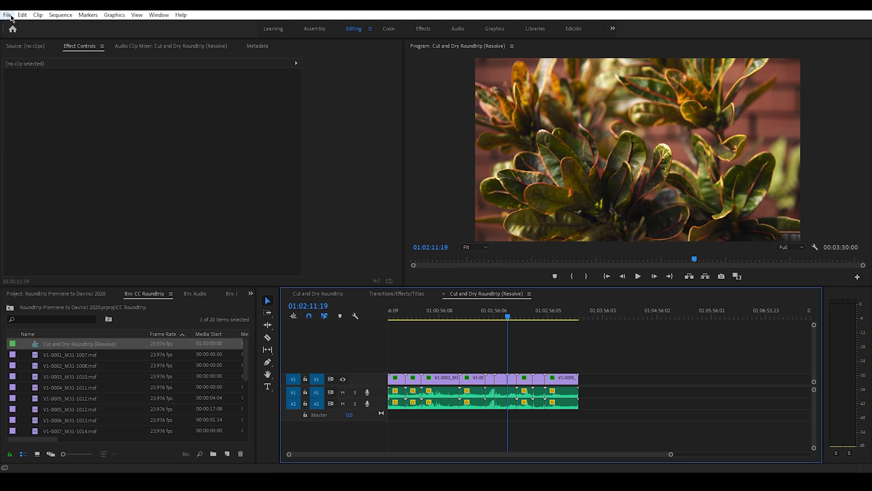
# - Bring up the Export Media settings for the Resolve sequence
pyautogui.click(7, 15)
pyautogui.moveTo(100, 277)
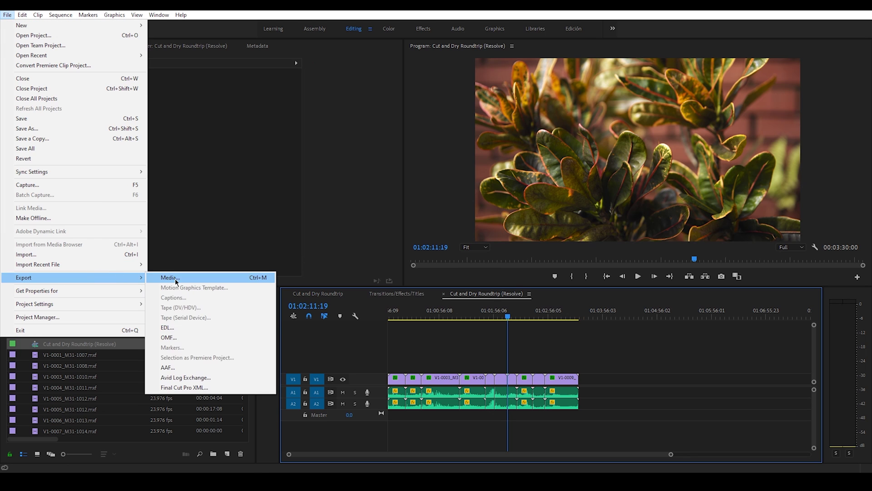
pyautogui.click(177, 278)
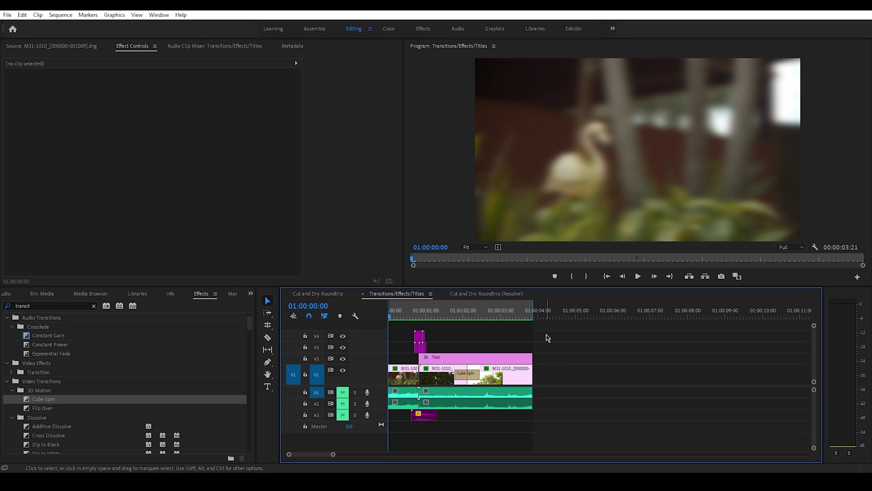
# - Scrub through the opening frames of the first clip to check its blur effect
pyautogui.click(393, 319)
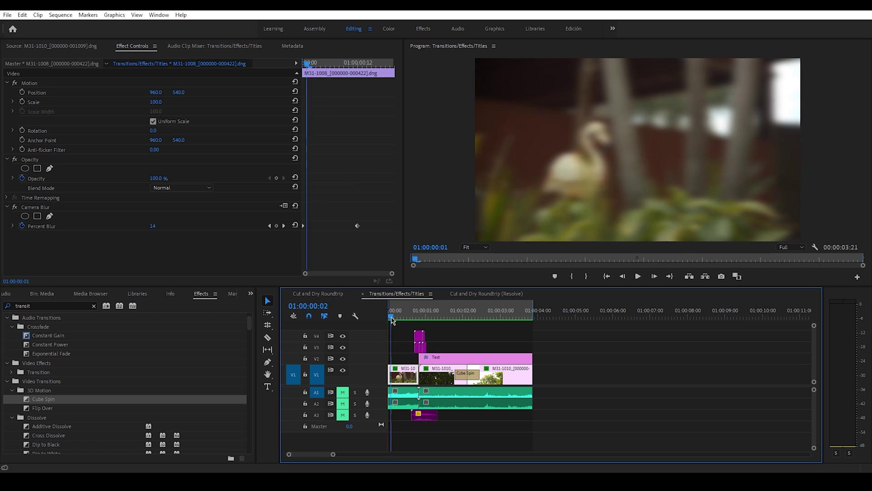
pyautogui.moveTo(392, 319); pyautogui.dragTo(437, 320)
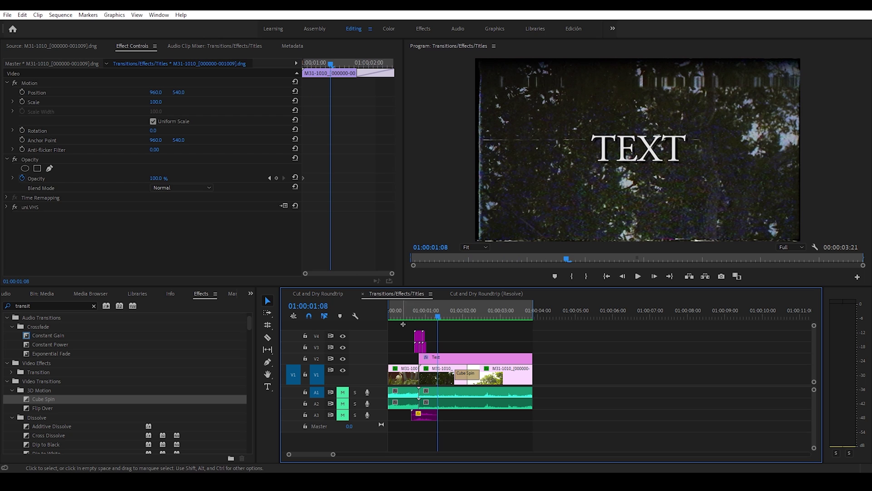
pyautogui.click(455, 346)
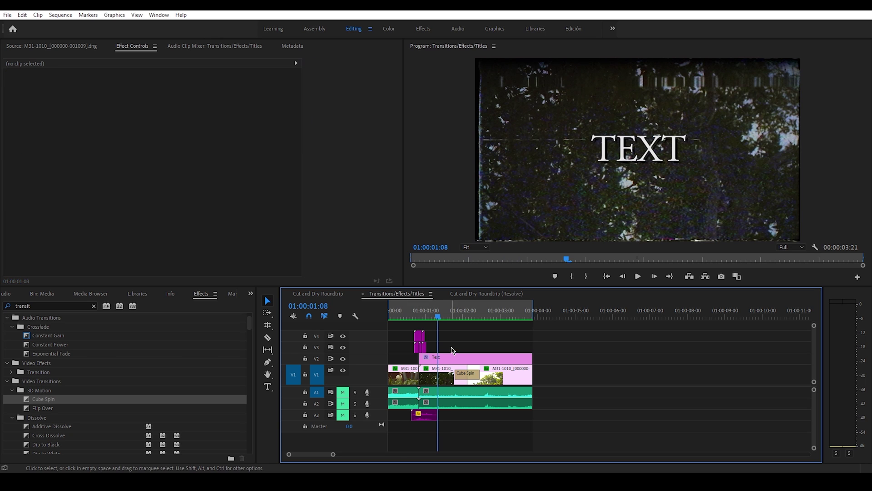
pyautogui.click(439, 316)
# - Step from 01:00:01:14 into the Cube Spin transition on M31-1010, then play back the sequence
pyautogui.click(450, 367)
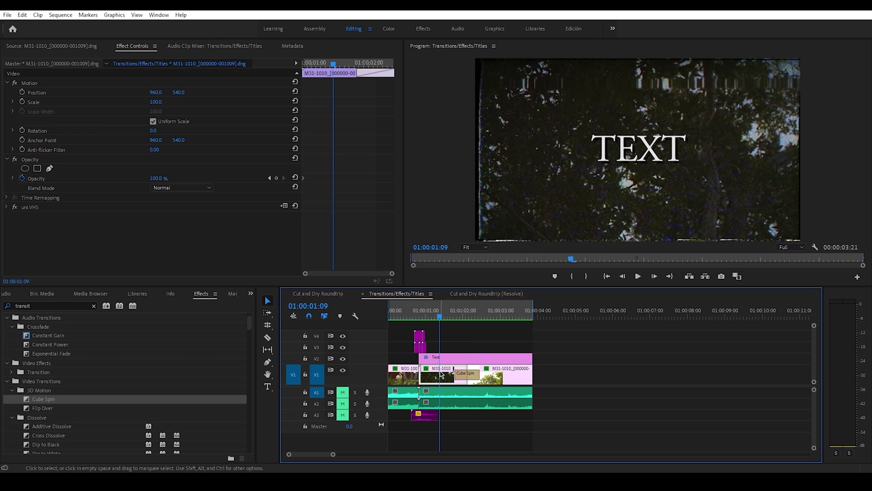
pyautogui.click(447, 318)
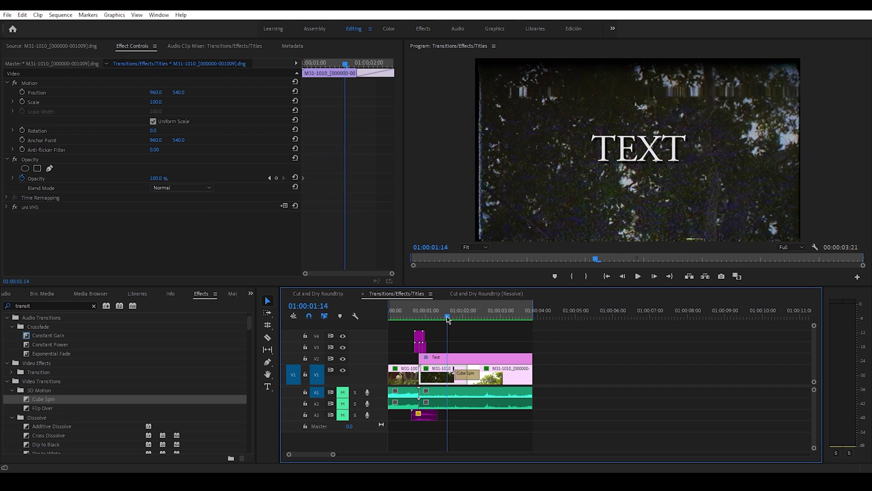
pyautogui.moveTo(447, 318); pyautogui.dragTo(476, 317)
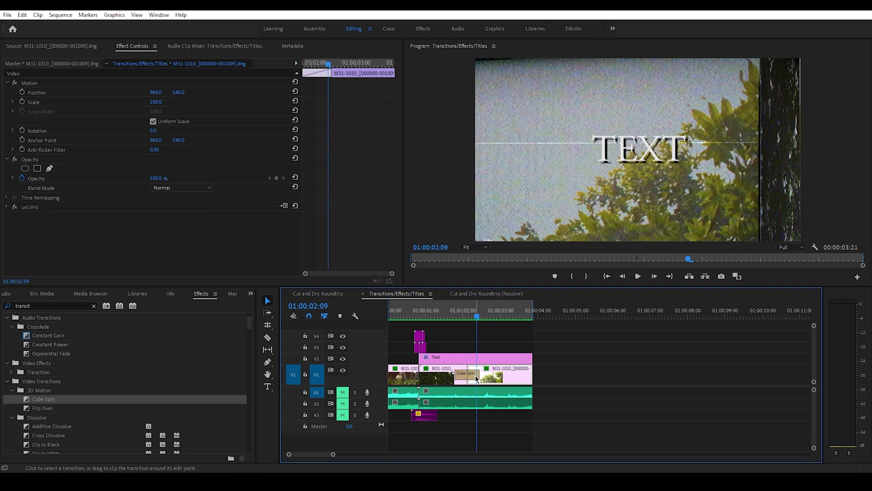
pyautogui.press('space')
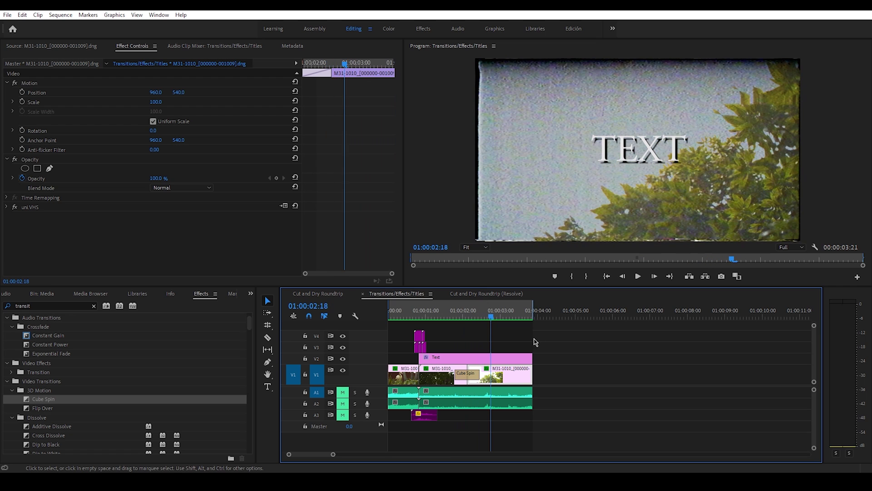
pyautogui.click(549, 343)
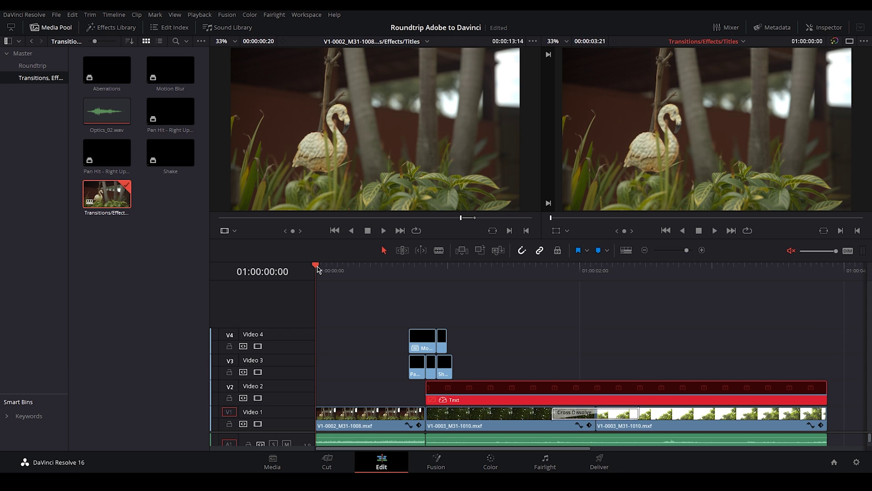
# - Delete the five effect clips on Video 3 and Video 4
pyautogui.moveTo(316, 268); pyautogui.dragTo(405, 276)
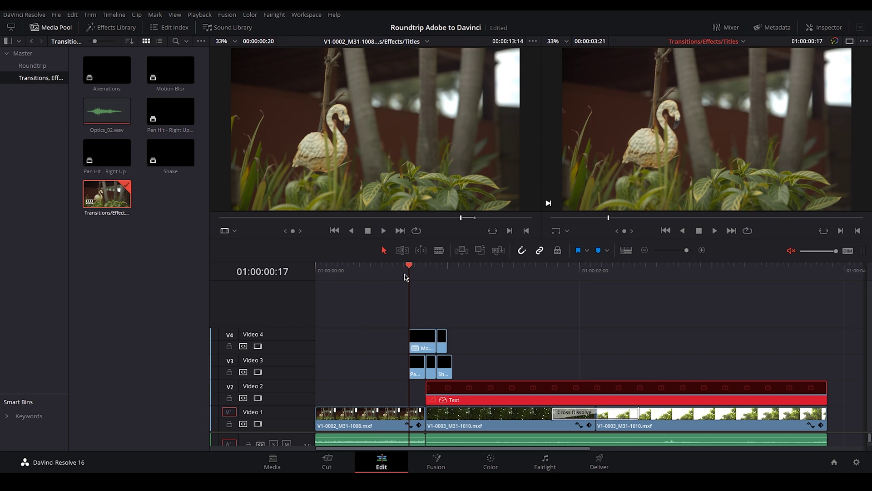
pyautogui.moveTo(459, 300); pyautogui.dragTo(388, 369)
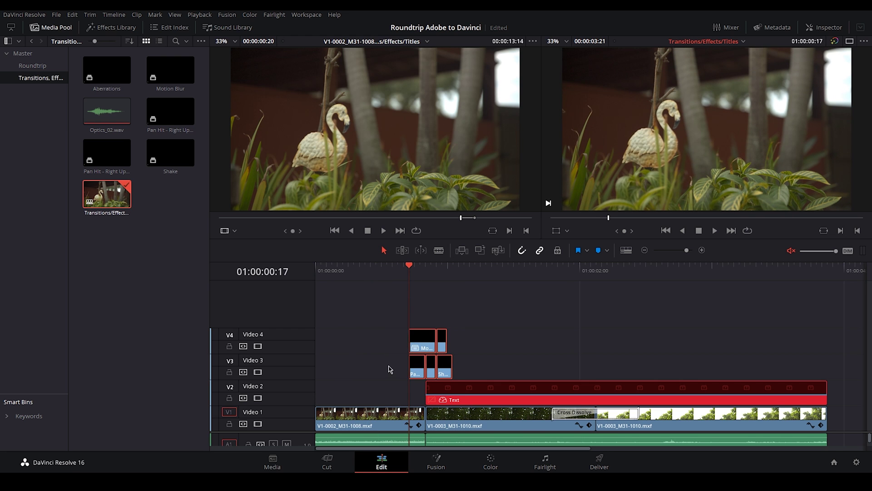
pyautogui.moveTo(411, 268)
pyautogui.mouseDown()
pyautogui.moveTo(429, 269)
pyautogui.moveTo(416, 278)
pyautogui.mouseUp()
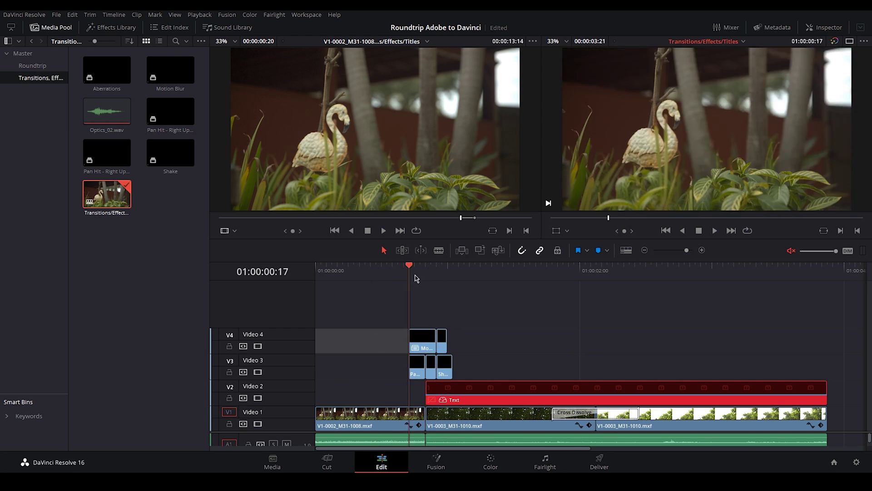
pyautogui.moveTo(488, 312); pyautogui.dragTo(394, 370)
pyautogui.press('Delete')
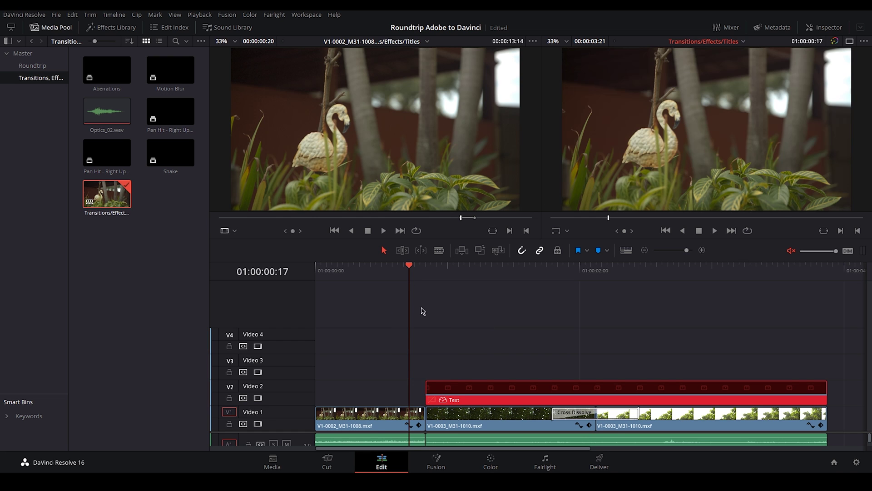
# - Delete the offline Text title on Video 2, then preview the remaining Video 1 clips
pyautogui.click(425, 268)
pyautogui.click(476, 390)
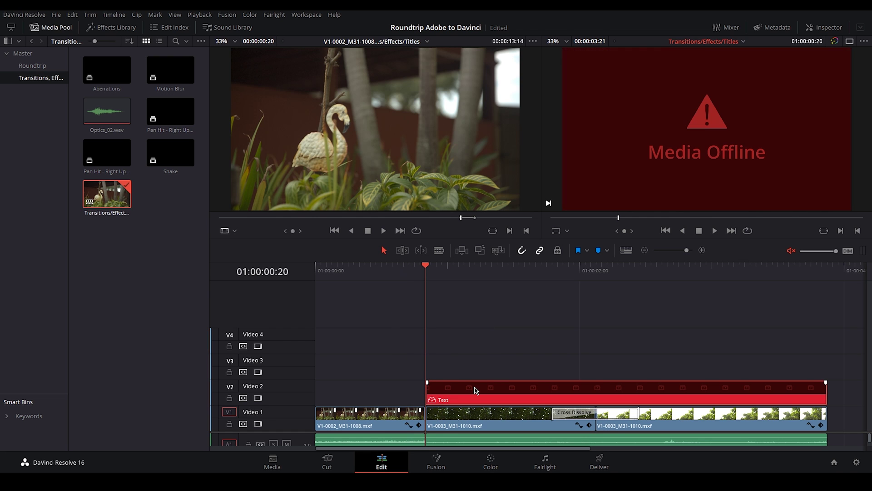
pyautogui.click(489, 360)
pyautogui.click(488, 390)
pyautogui.press('Delete')
pyautogui.moveTo(442, 272); pyautogui.dragTo(524, 286)
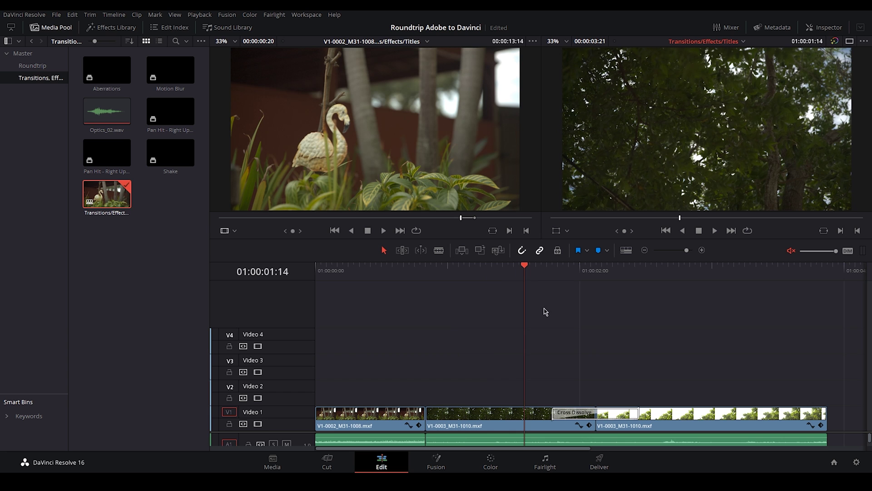
pyautogui.click(551, 276)
pyautogui.moveTo(558, 276); pyautogui.dragTo(530, 287)
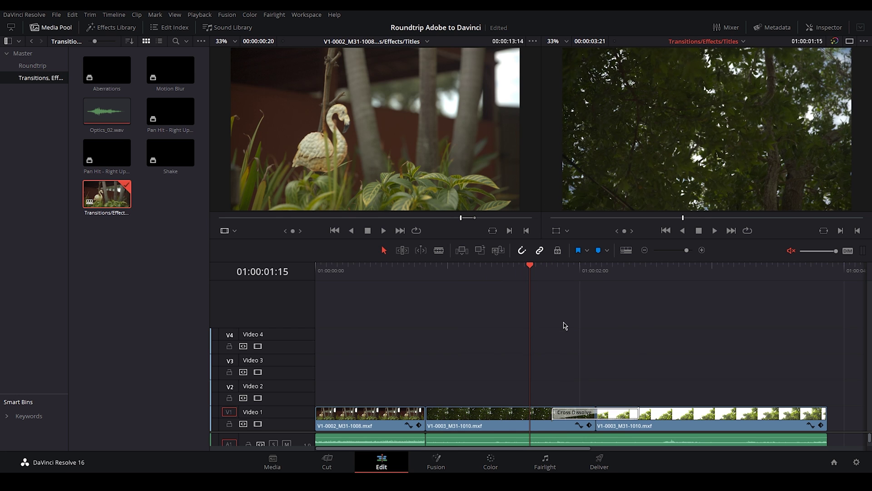
pyautogui.click(544, 277)
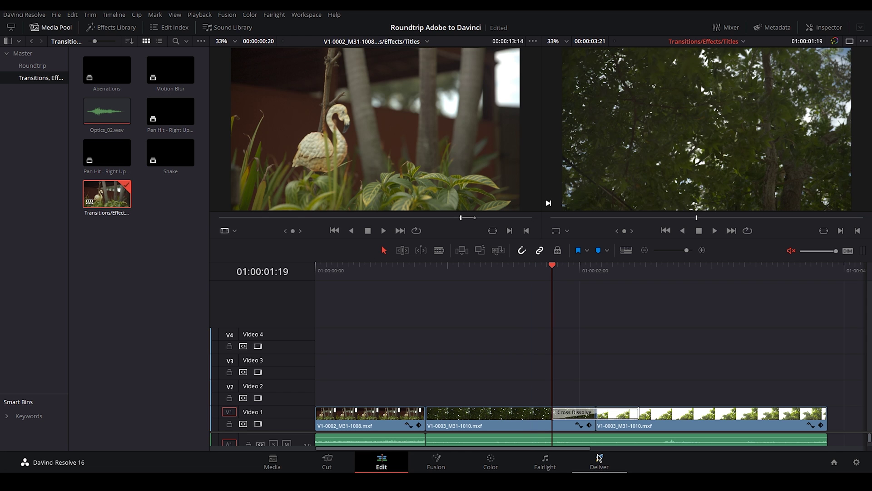
pyautogui.click(573, 269)
pyautogui.moveTo(573, 270); pyautogui.dragTo(559, 286)
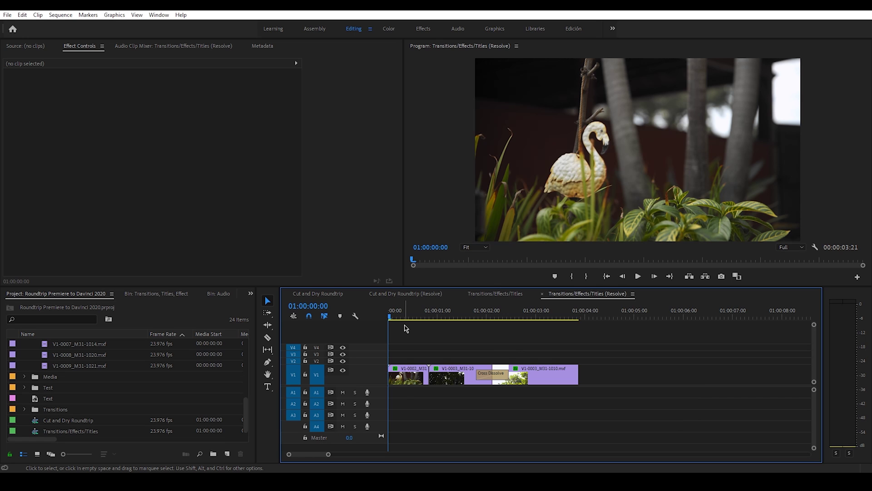
# - Make all Video 1 clips in the Transitions/Effects/Titles sequence offline and confirm
pyautogui.click(407, 317)
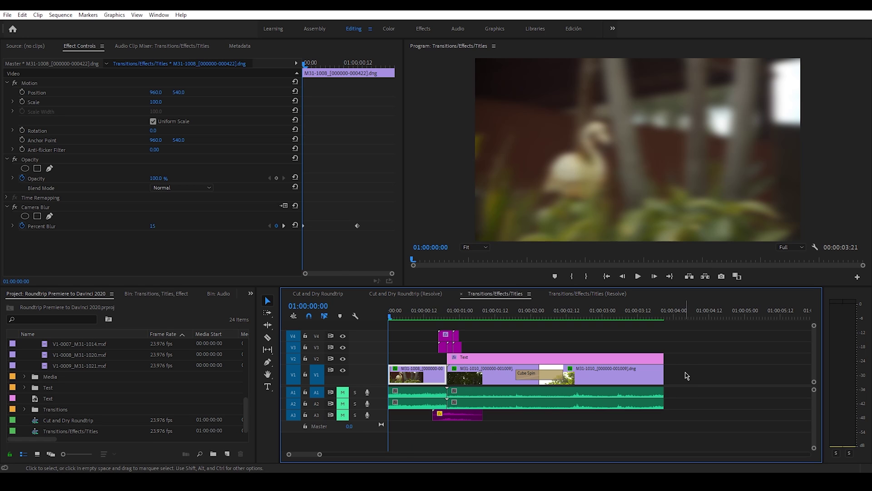
pyautogui.moveTo(686, 375); pyautogui.dragTo(420, 378)
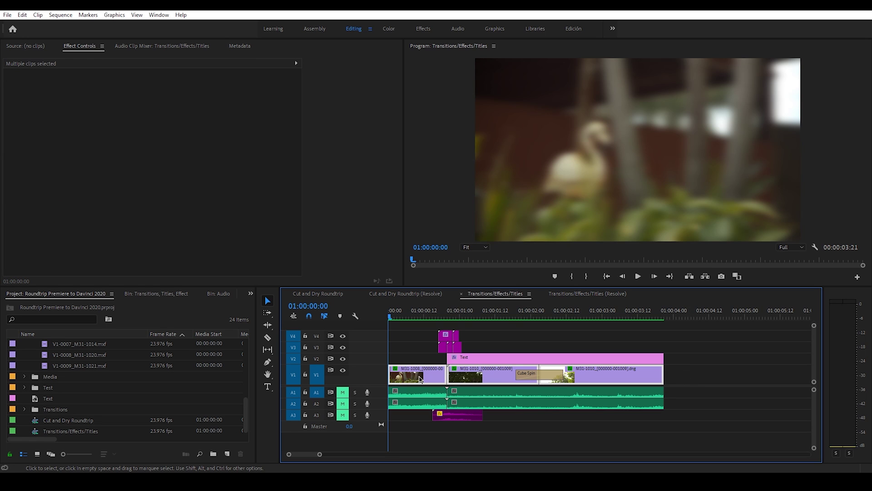
pyautogui.rightClick(433, 377)
pyautogui.click(481, 441)
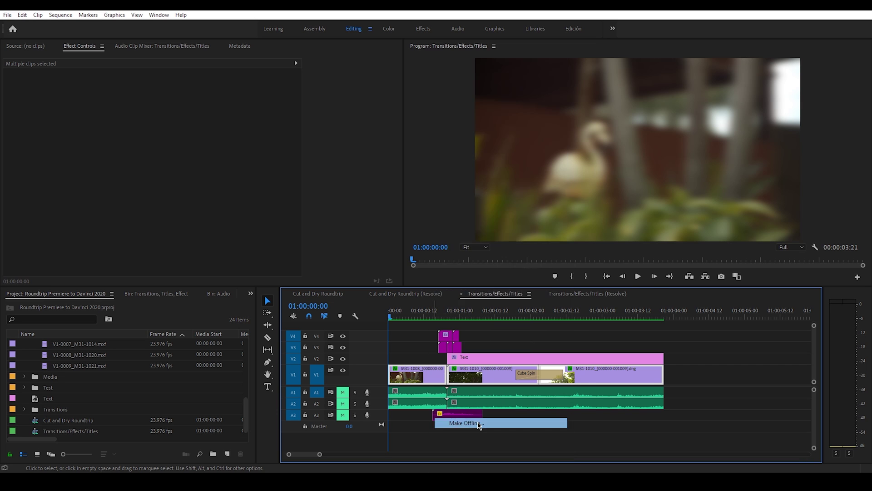
pyautogui.click(482, 229)
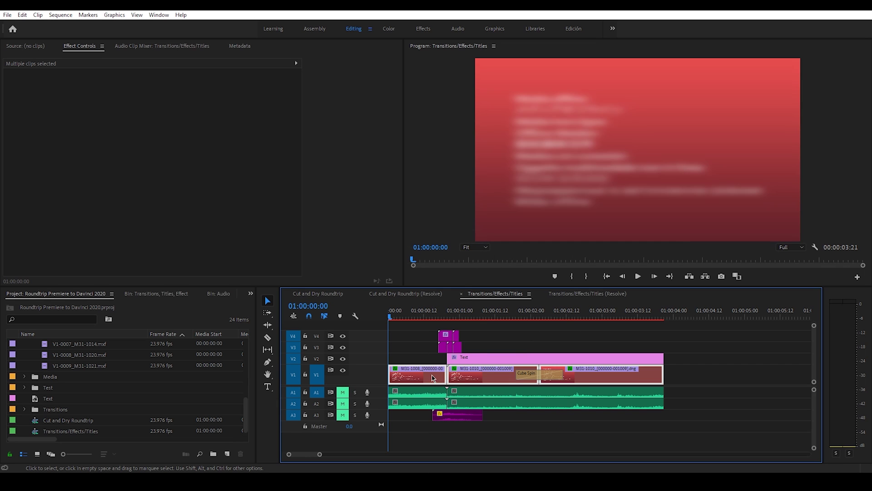
pyautogui.rightClick(432, 378)
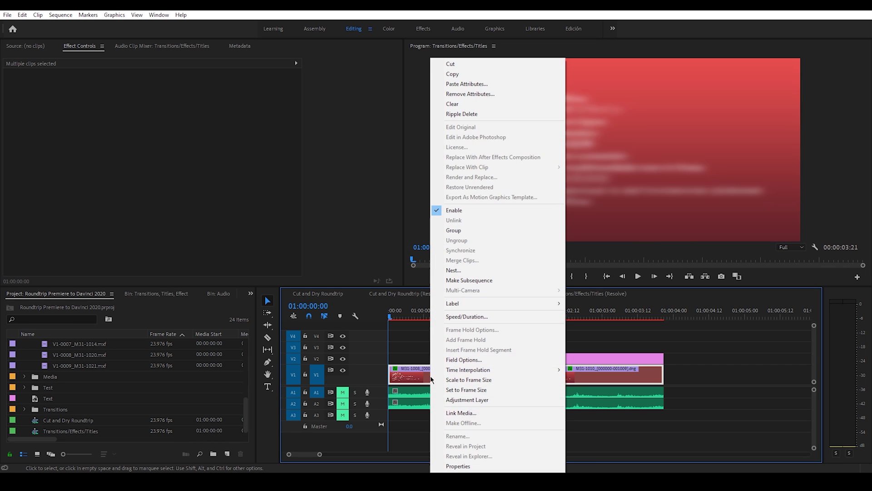
# - Relink the offline clips to V1-0001_V1-0002_M31-1008.mxf in CC Rountrip > Transitions, Effects, Titles
pyautogui.click(459, 415)
pyautogui.click(730, 305)
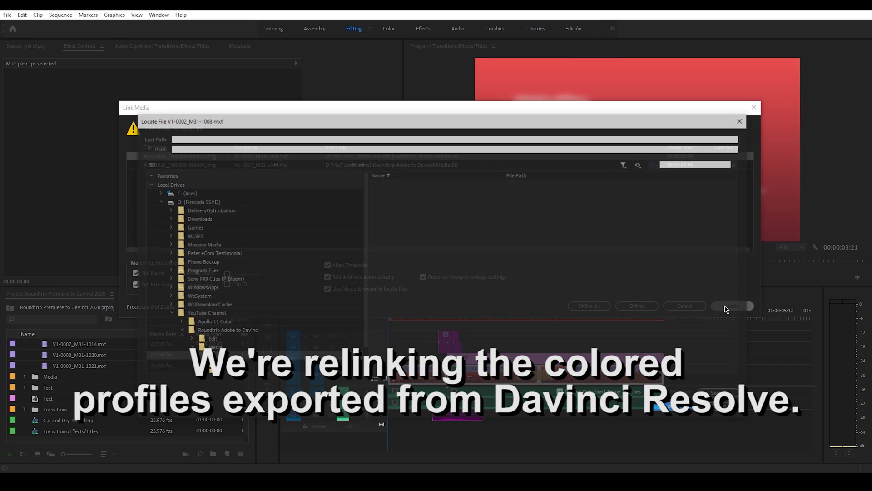
pyautogui.click(229, 345)
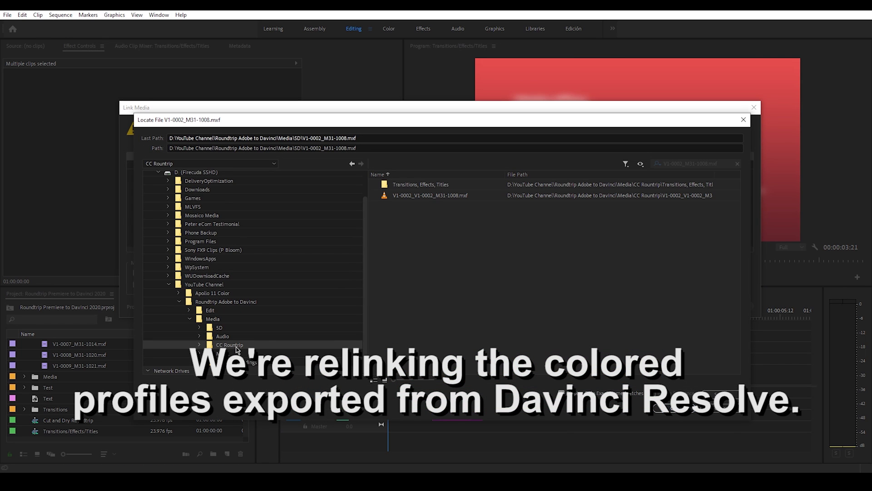
pyautogui.doubleClick(427, 186)
pyautogui.click(422, 184)
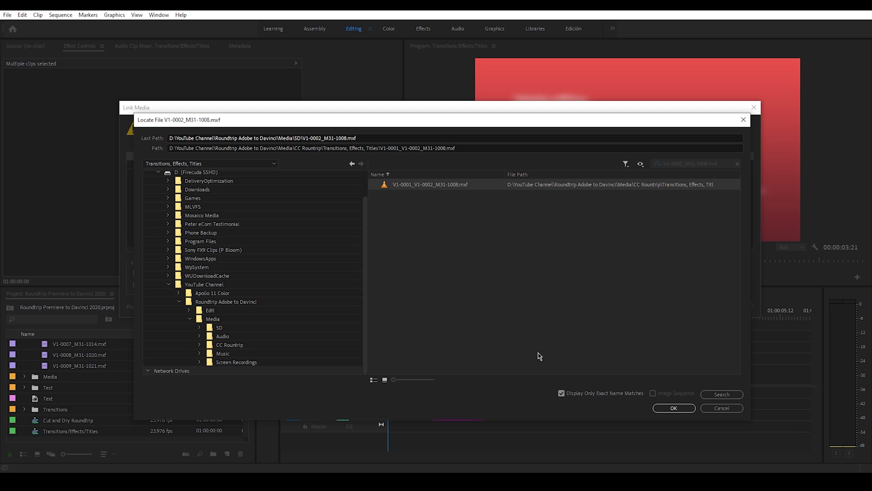
pyautogui.click(671, 408)
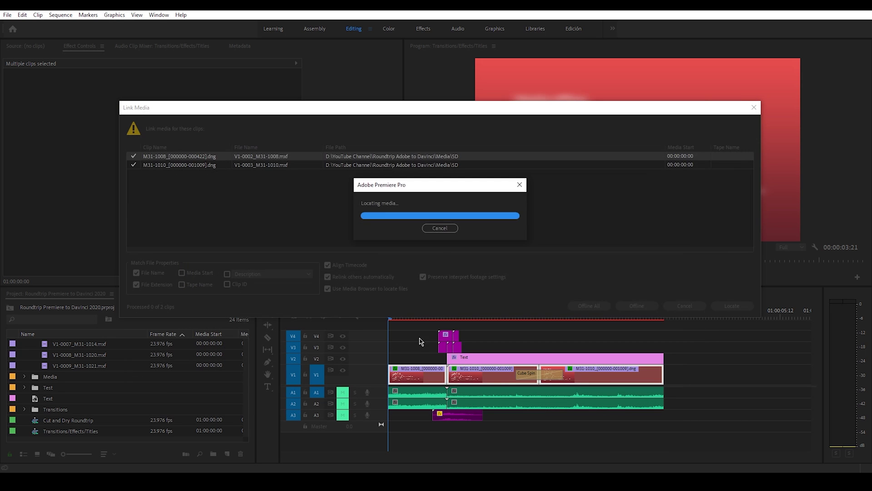
pyautogui.click(419, 375)
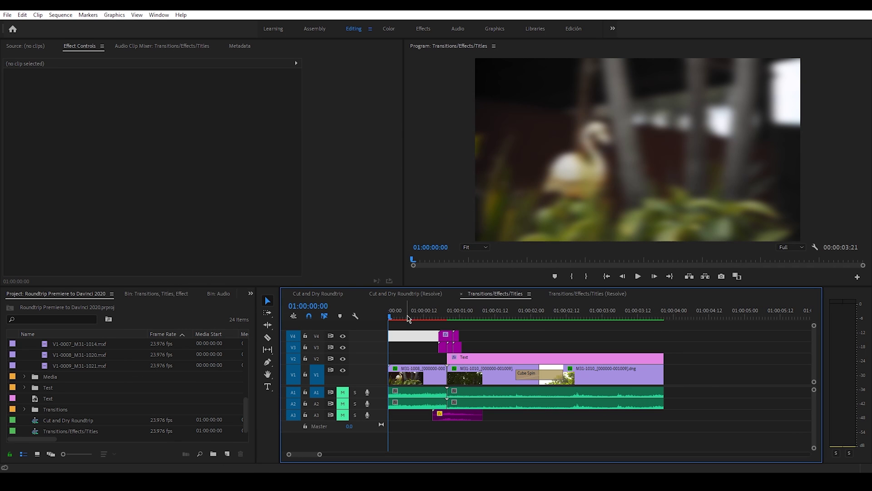
pyautogui.click(411, 317)
pyautogui.moveTo(411, 317); pyautogui.dragTo(614, 324)
pyautogui.click(592, 338)
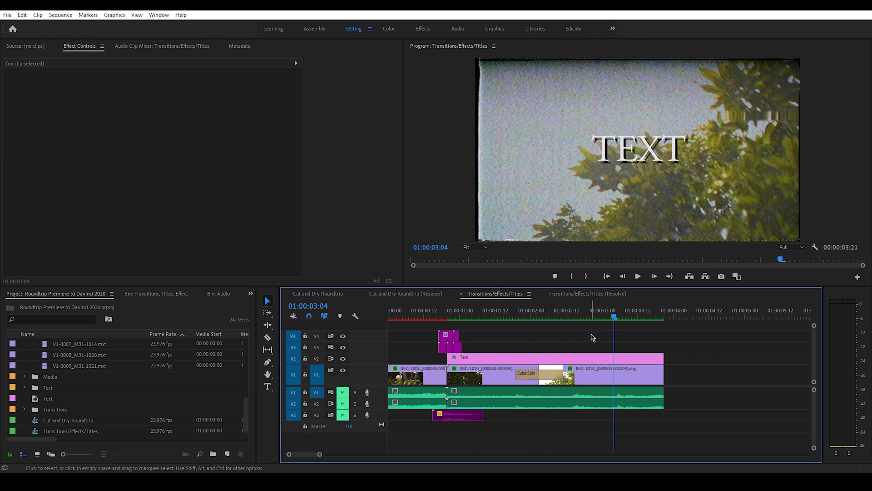
pyautogui.press('-')
pyautogui.press('-')
pyautogui.press('-')
pyautogui.press('-')
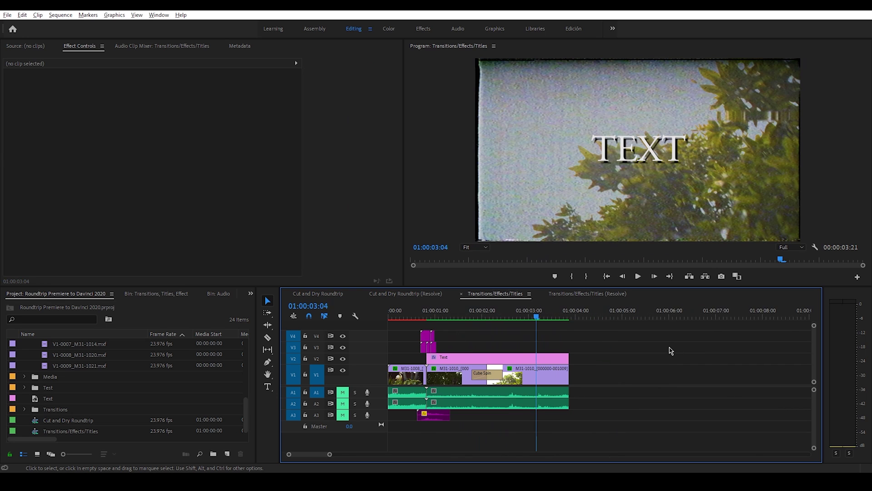
pyautogui.press('-')
pyautogui.press('-')
pyautogui.press('-')
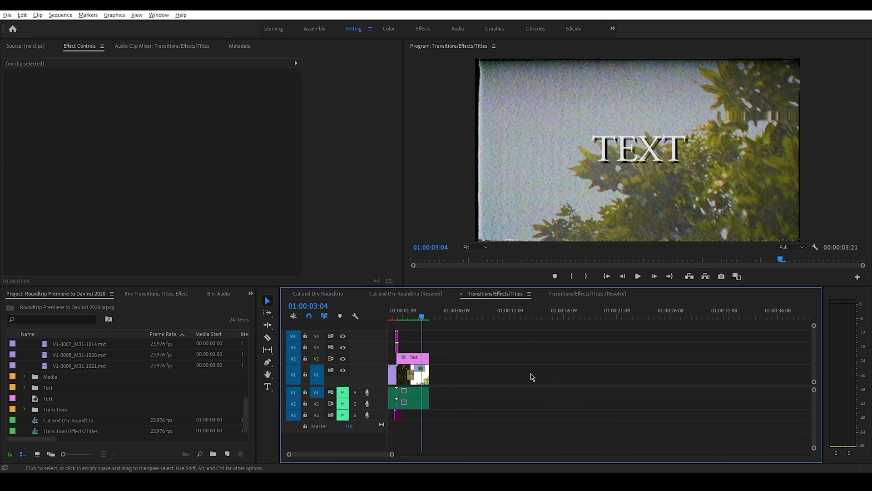